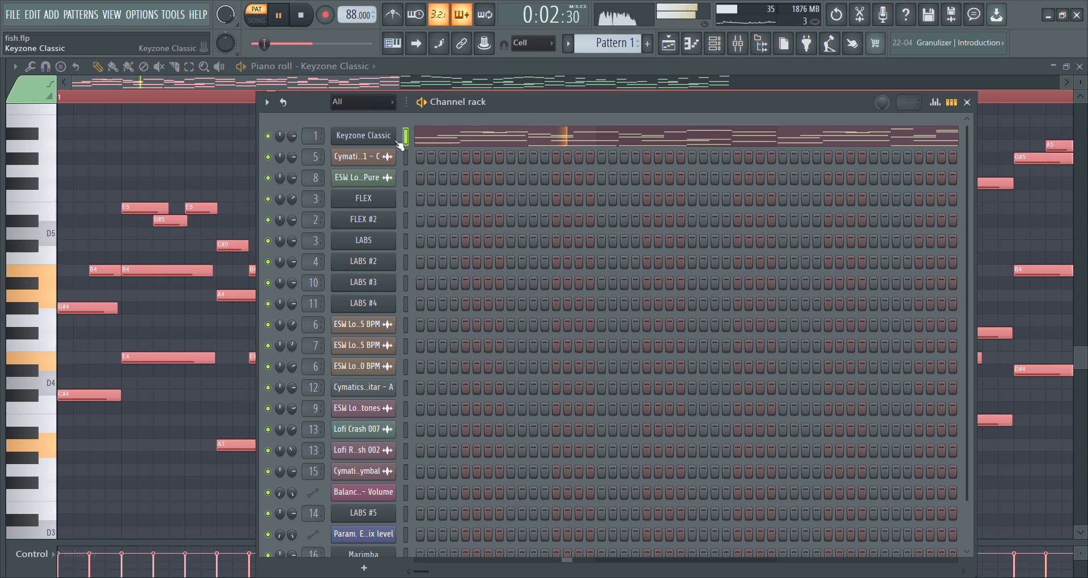
Open the Keyzone Classic instrument and examine its Yamaha grand program and knob settings during playback.
left_click(383, 139)
left_click_drag(371, 240, 524, 181)
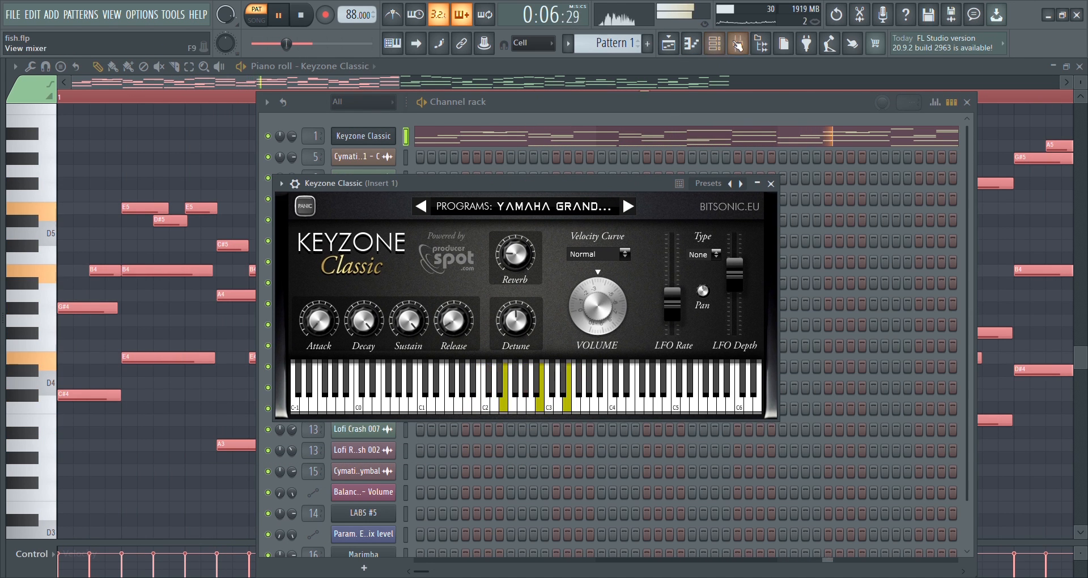
Adjust the low-cut and high-cut bands of Fruity parametric EQ 2 on mixer Insert 1, and stop playback.
key("F9")
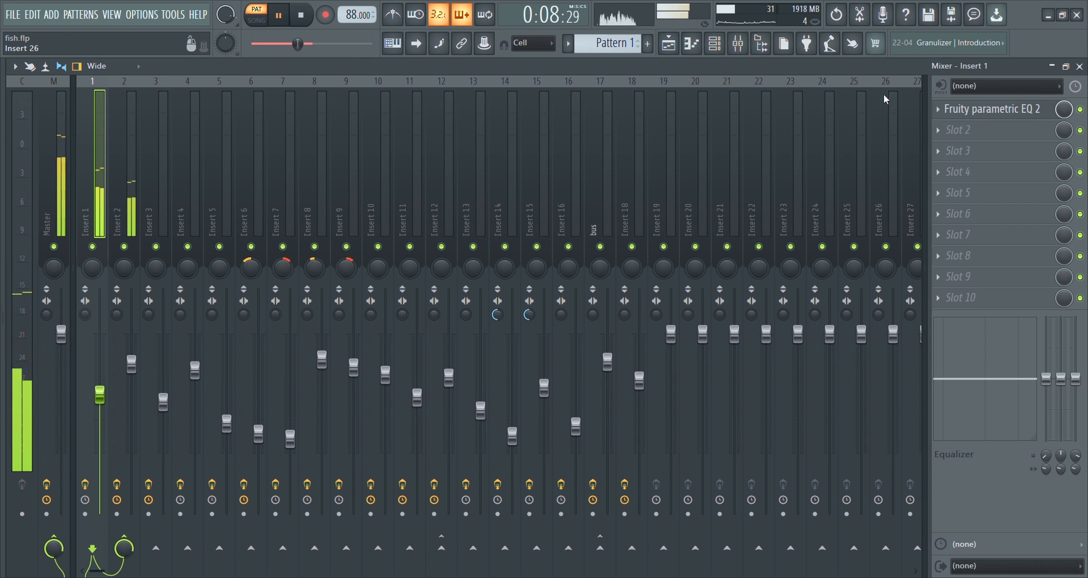
left_click(997, 109)
left_click_drag(287, 120, 495, 138)
mouse_move(364, 257)
left_mouse_down()
mouse_move(347, 252)
mouse_move(367, 252)
left_mouse_up()
mouse_move(526, 314)
left_mouse_down()
mouse_move(593, 311)
mouse_move(536, 314)
left_mouse_up()
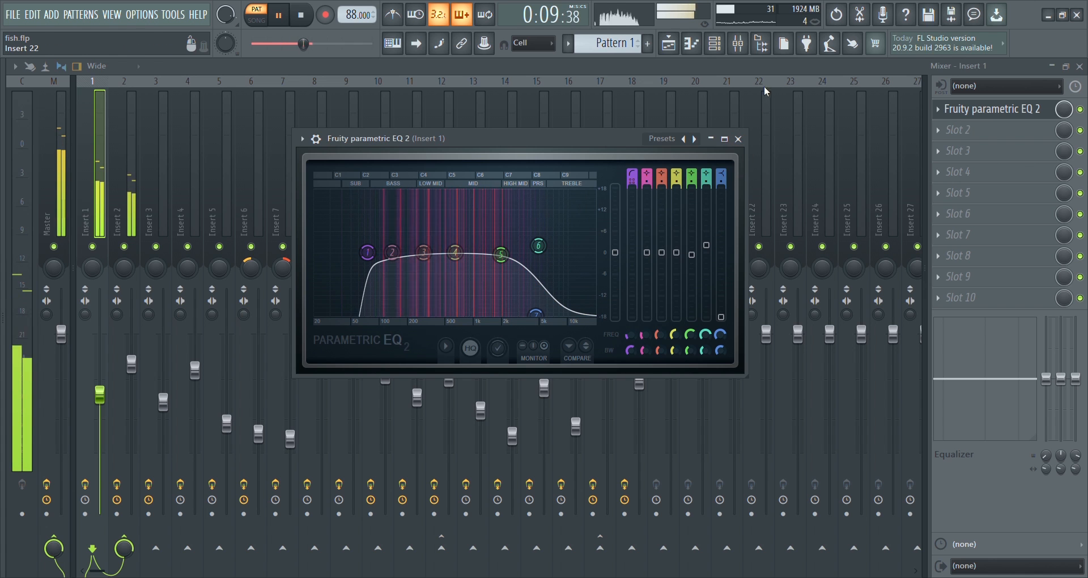
key("space")
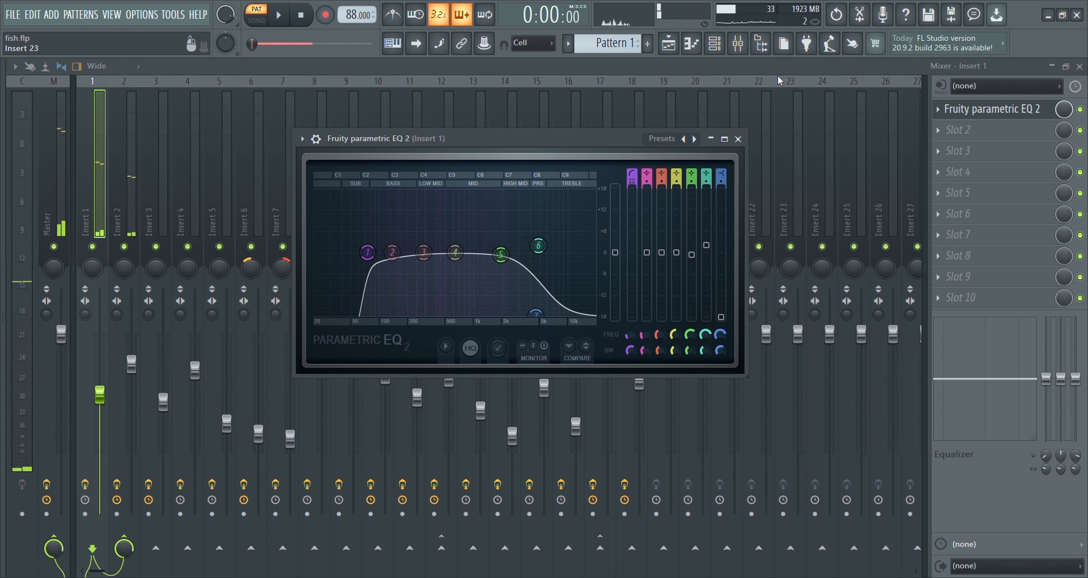
Show Pattern 1's placement in the playlist and play its second chord progression from bar 5 in the piano roll.
left_click(680, 47)
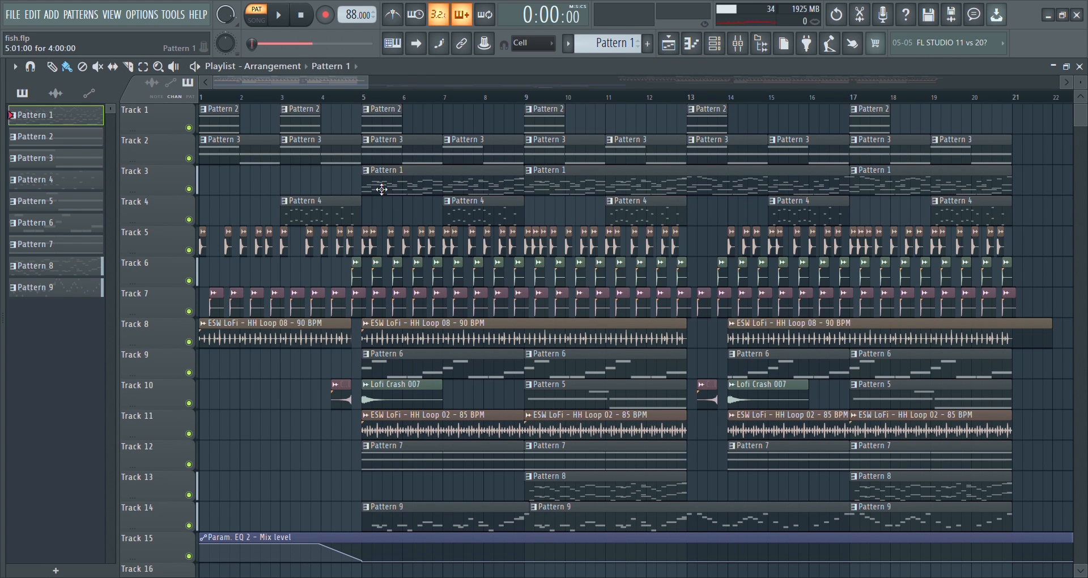
left_click(697, 52)
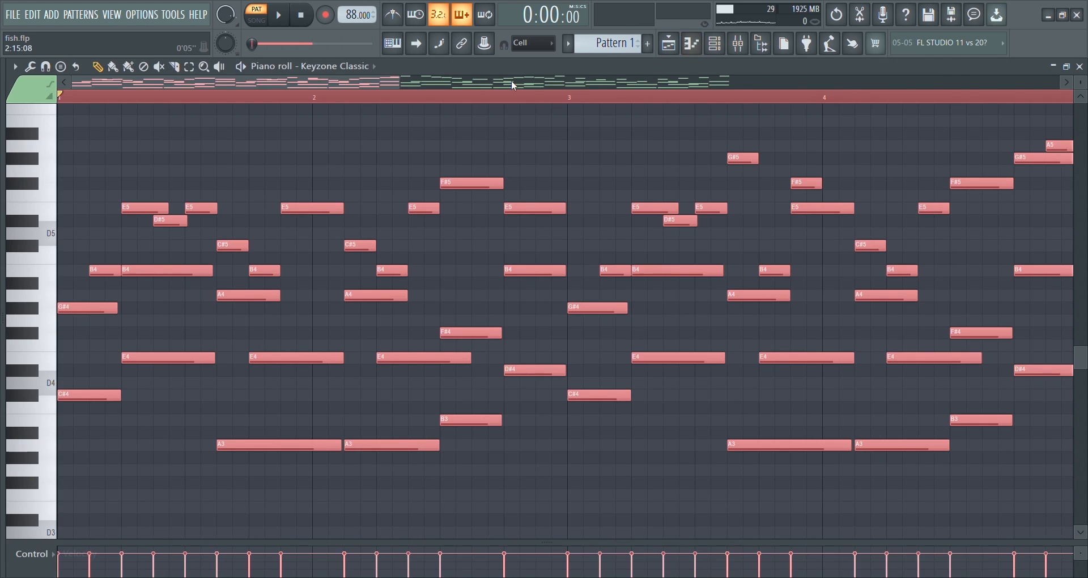
left_click_drag(1071, 295, 101, 295)
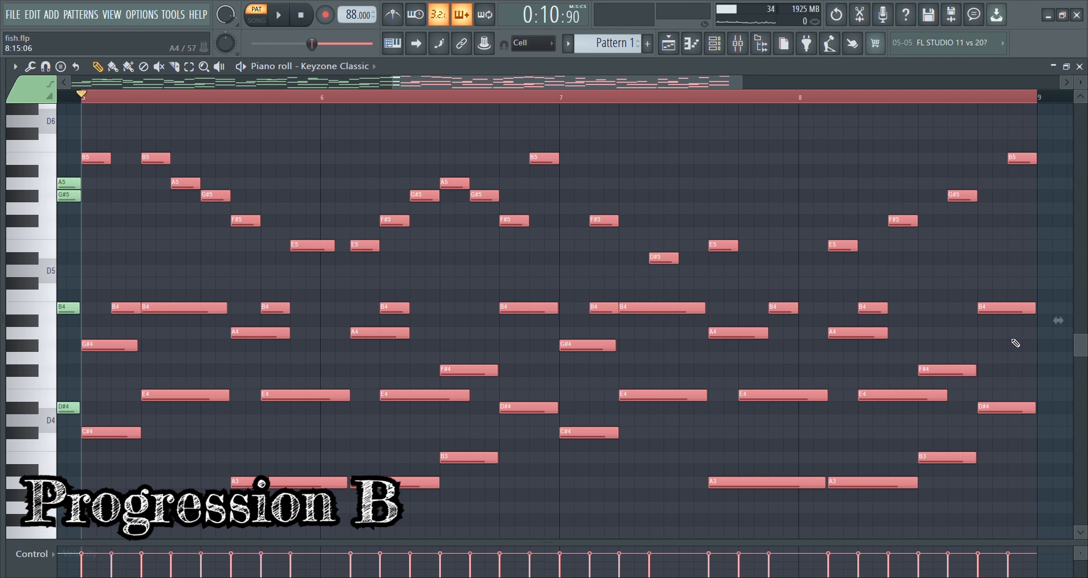
key("space")
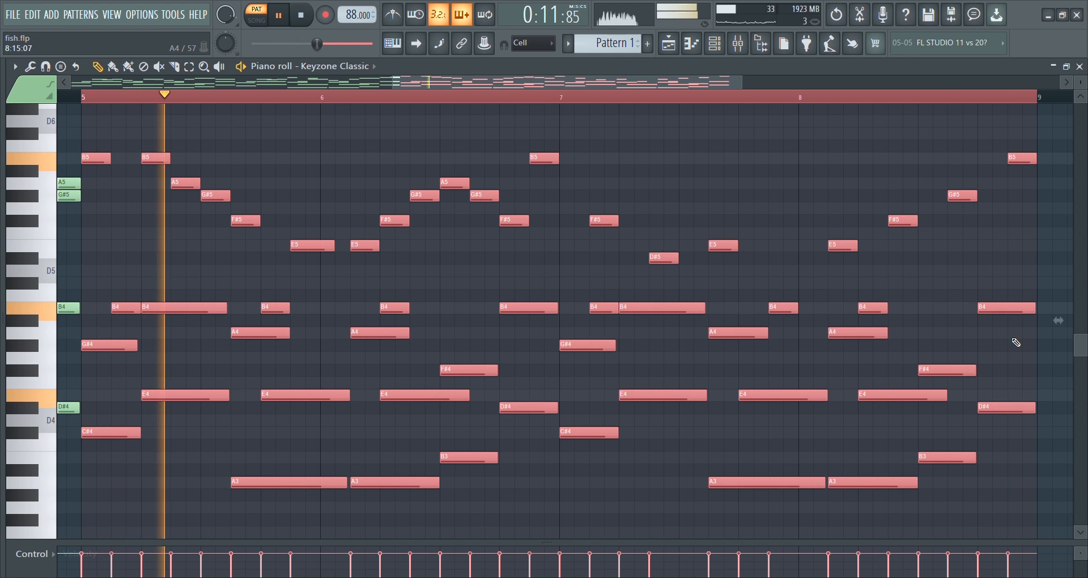
Stop playback and raise the volume of mixer Insert 2, which holds Fruity Reeverb 2.
key("F9")
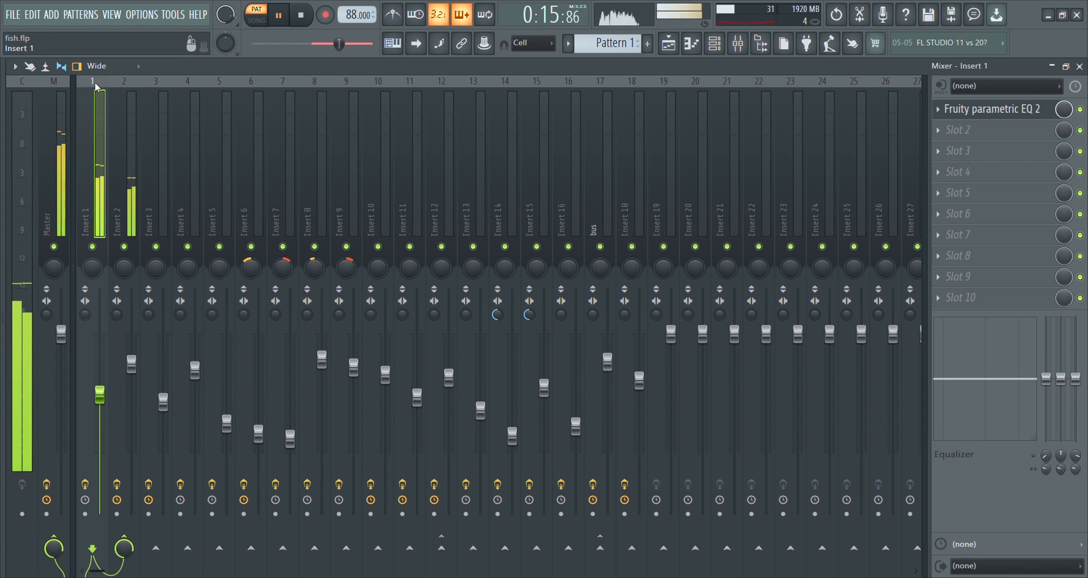
key("space")
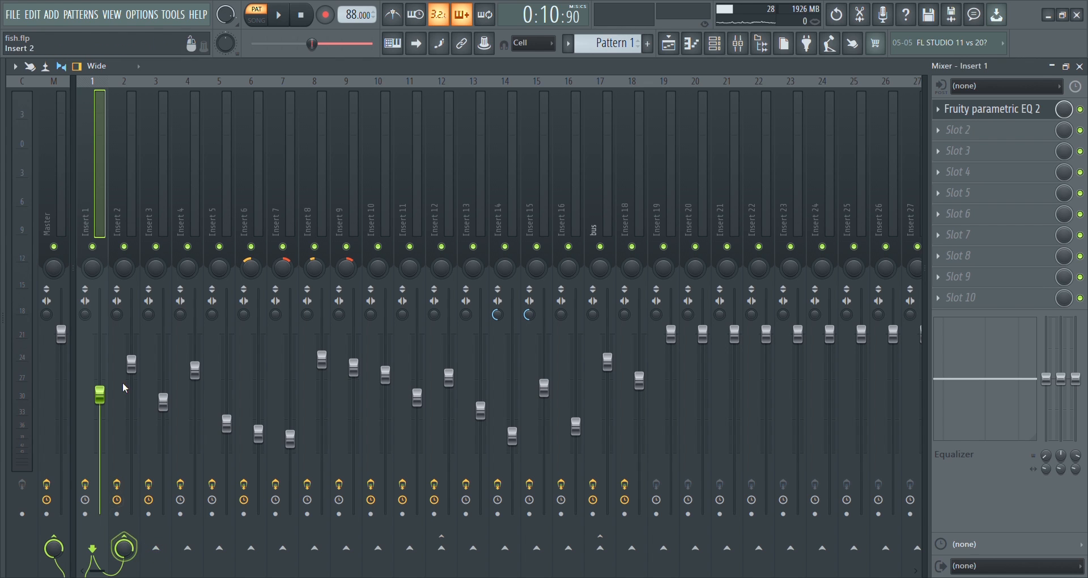
left_click(138, 364)
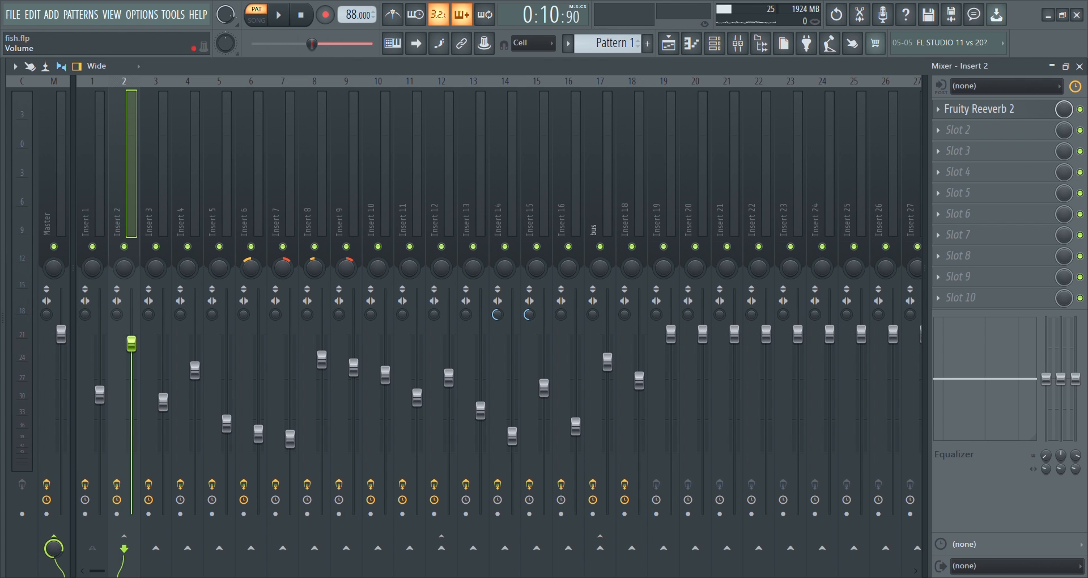
key("space")
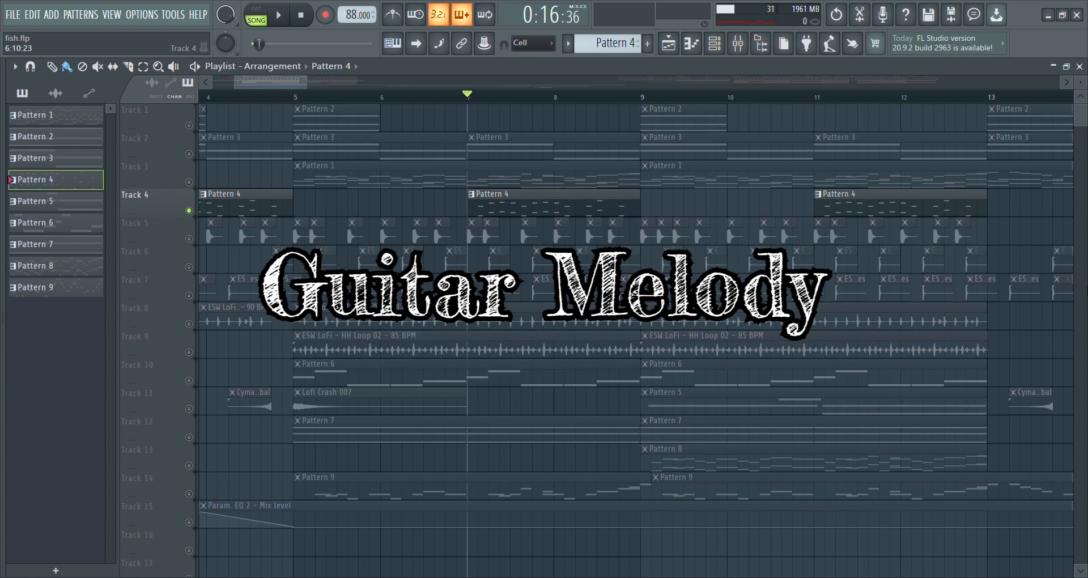
Unmute Track 15's Param. EQ 2 mix level automation and play Pattern 4's guitar melody in the piano roll.
left_click(189, 523)
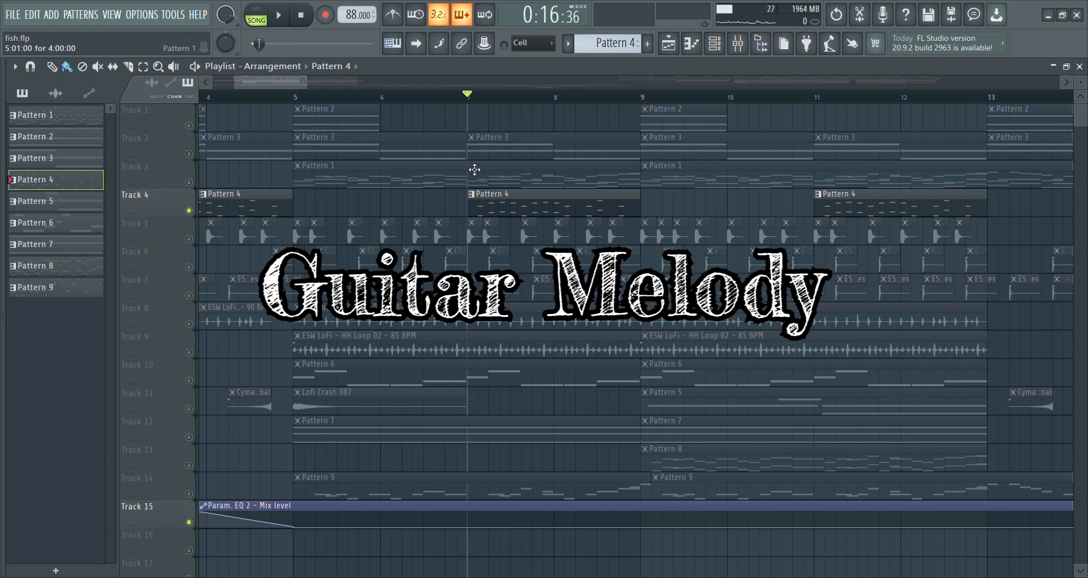
left_click(695, 47)
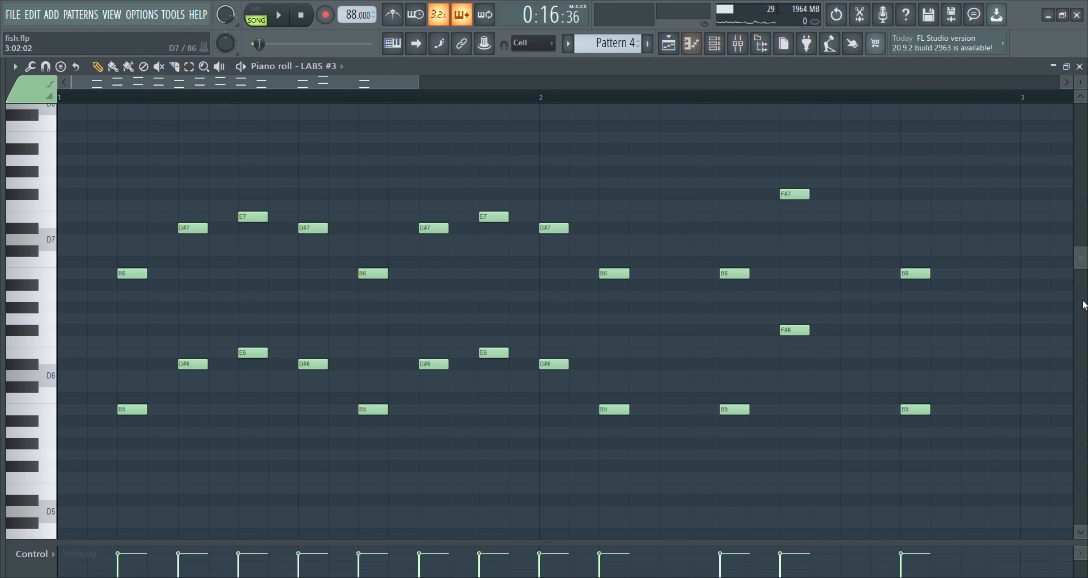
key("space")
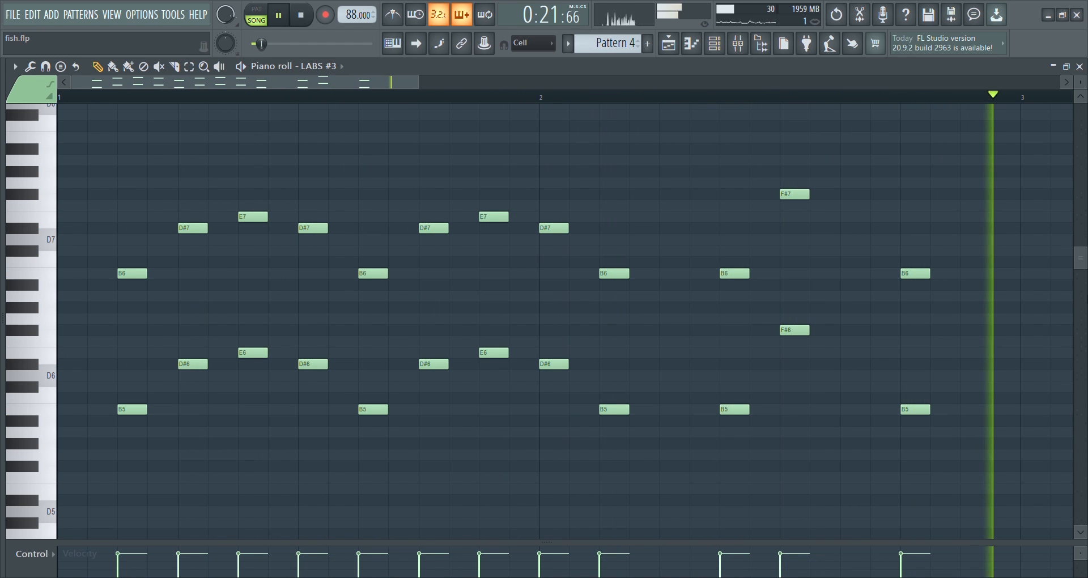
key("space")
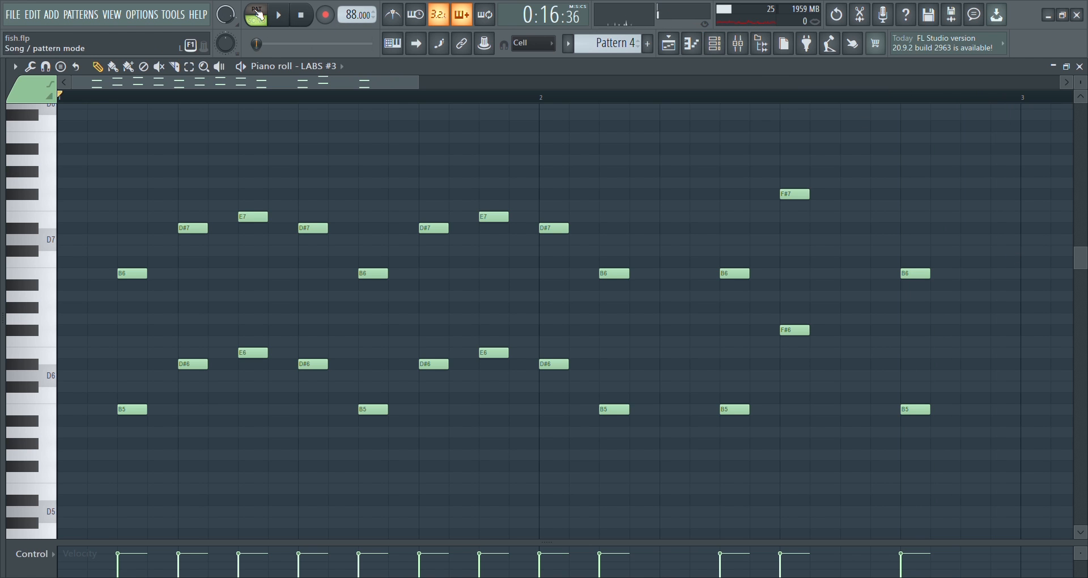
Play Pattern 4 in pattern mode and open the LABS #3 instrument to examine its Peel Guitar 2 preset.
left_click(713, 48)
key("space")
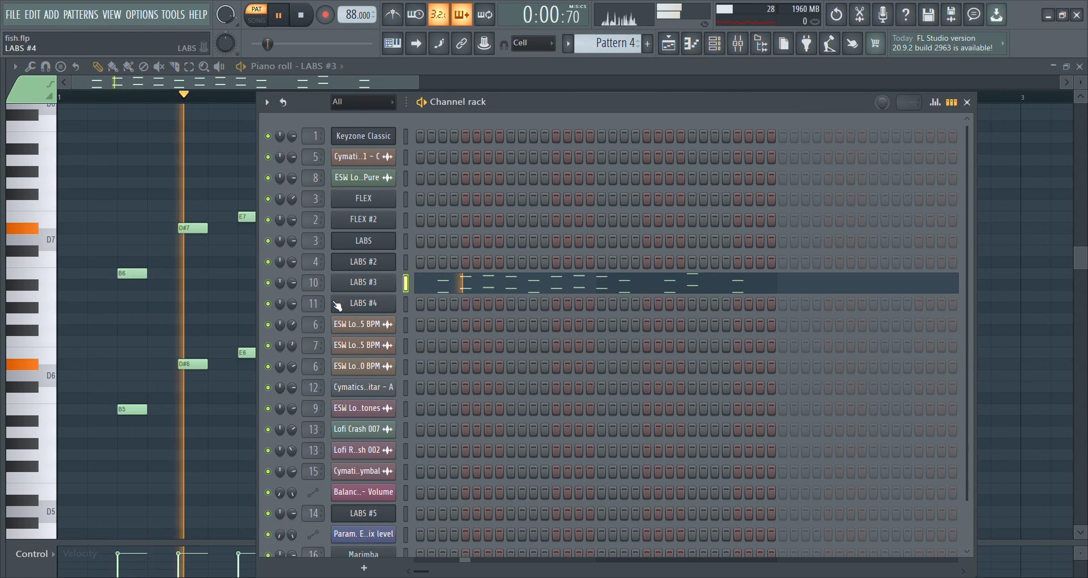
left_click(379, 288)
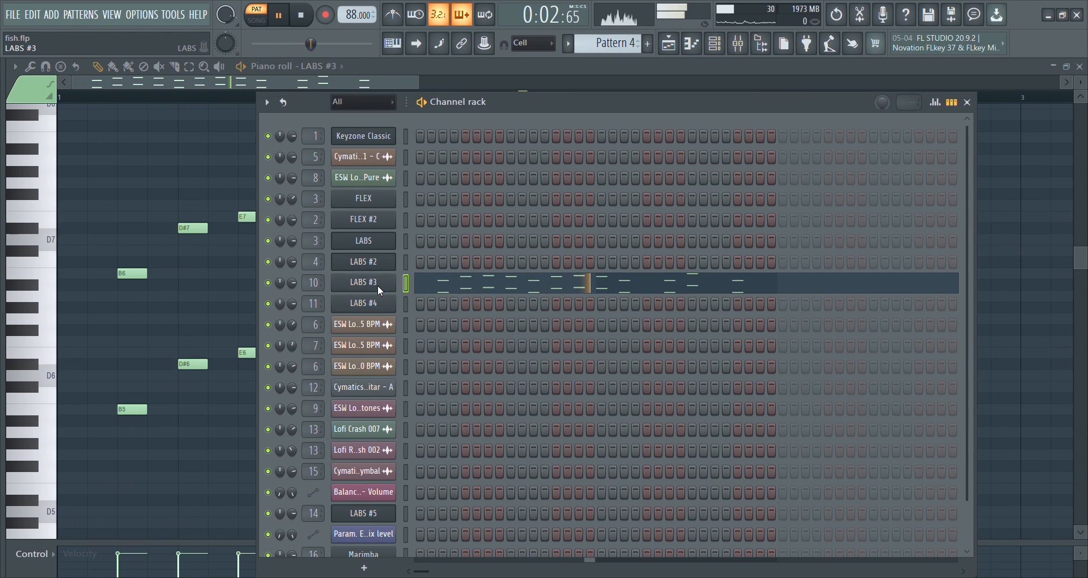
left_click(380, 291)
left_click(870, 125)
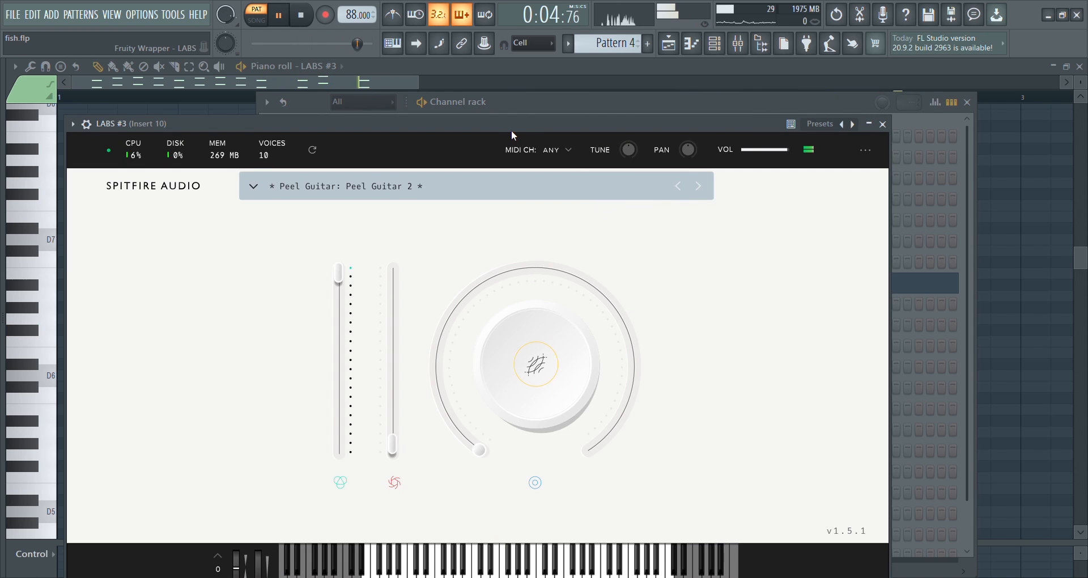
left_click_drag(511, 131, 606, 121)
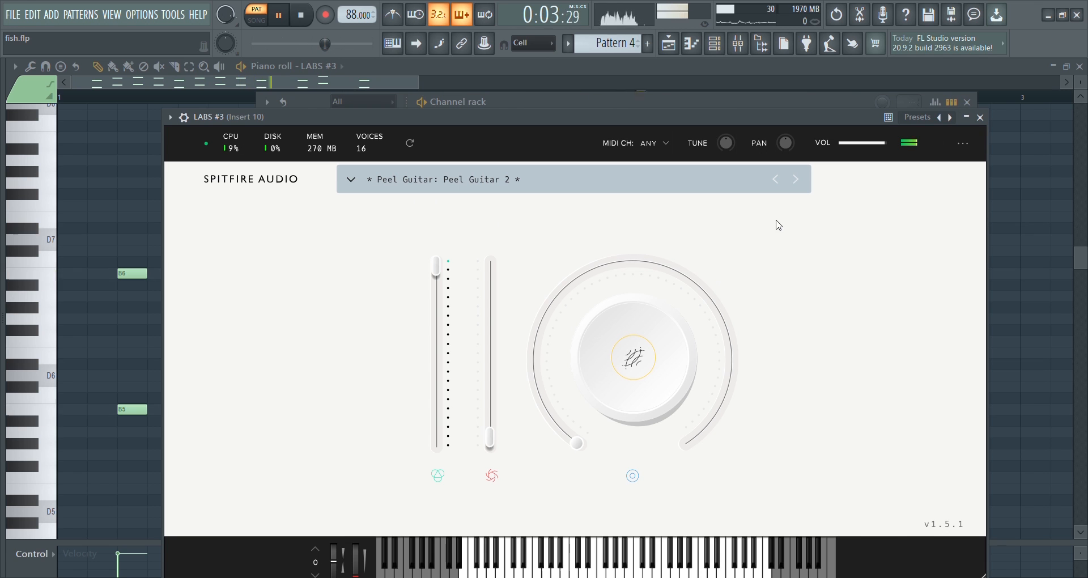
Examine the Fruity Multiband Compressor and Crystallizer settings on the guitar's mixer Insert 10.
left_click(743, 46)
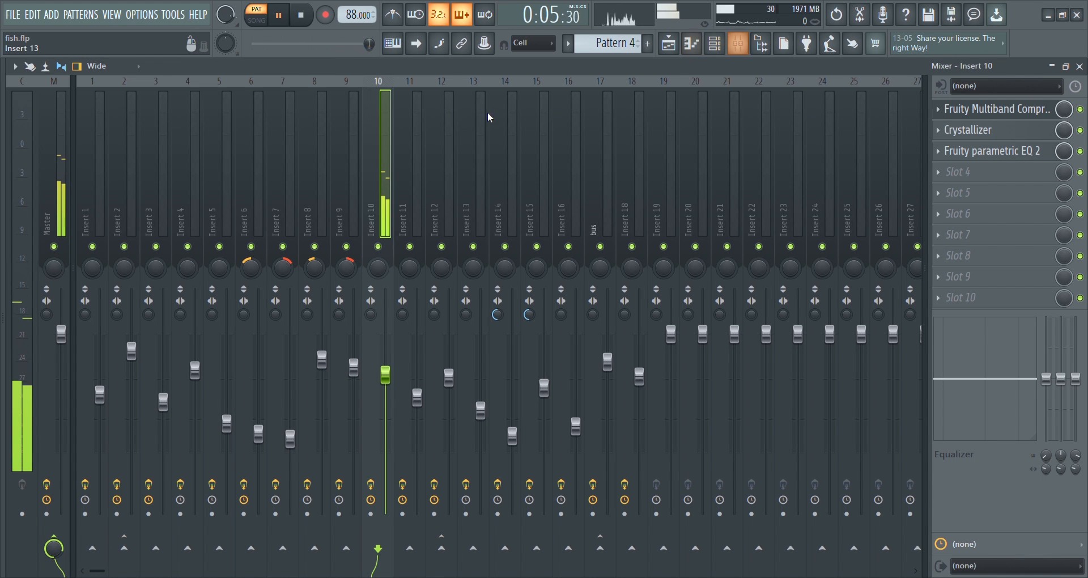
left_click(996, 118)
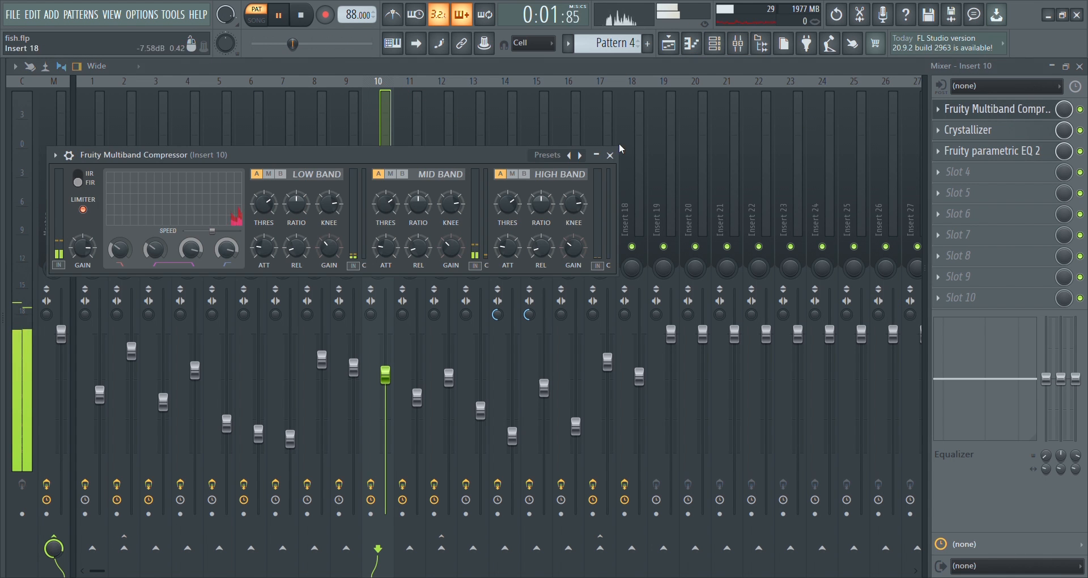
left_click_drag(371, 157, 544, 158)
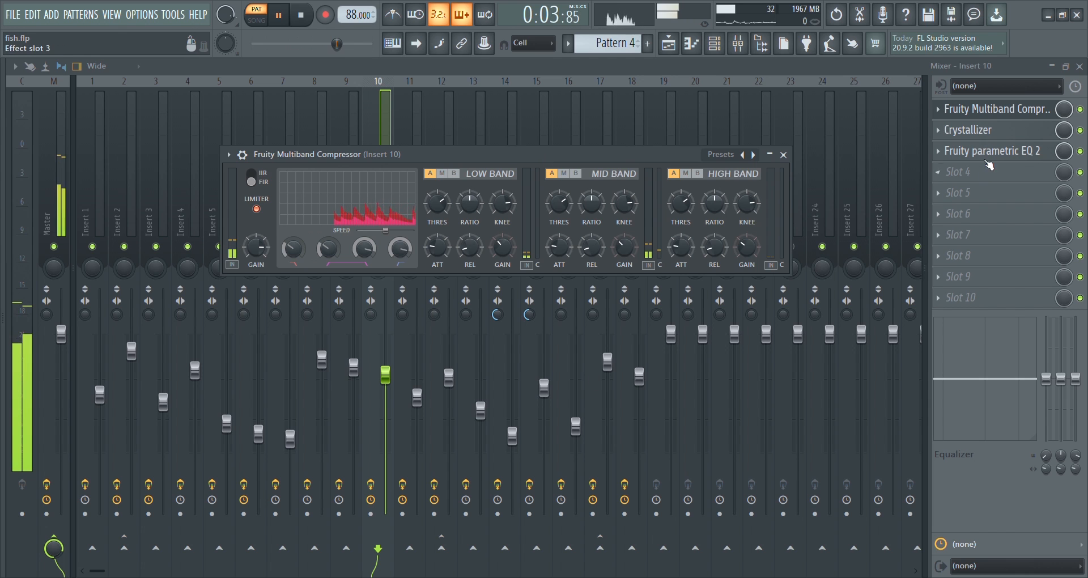
left_click(991, 134)
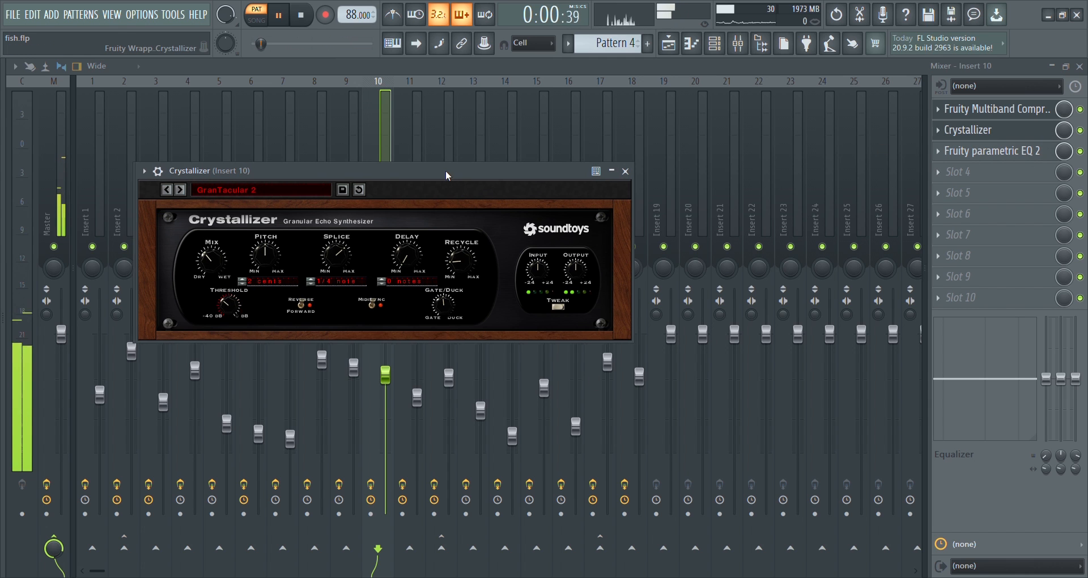
left_click_drag(445, 175, 542, 169)
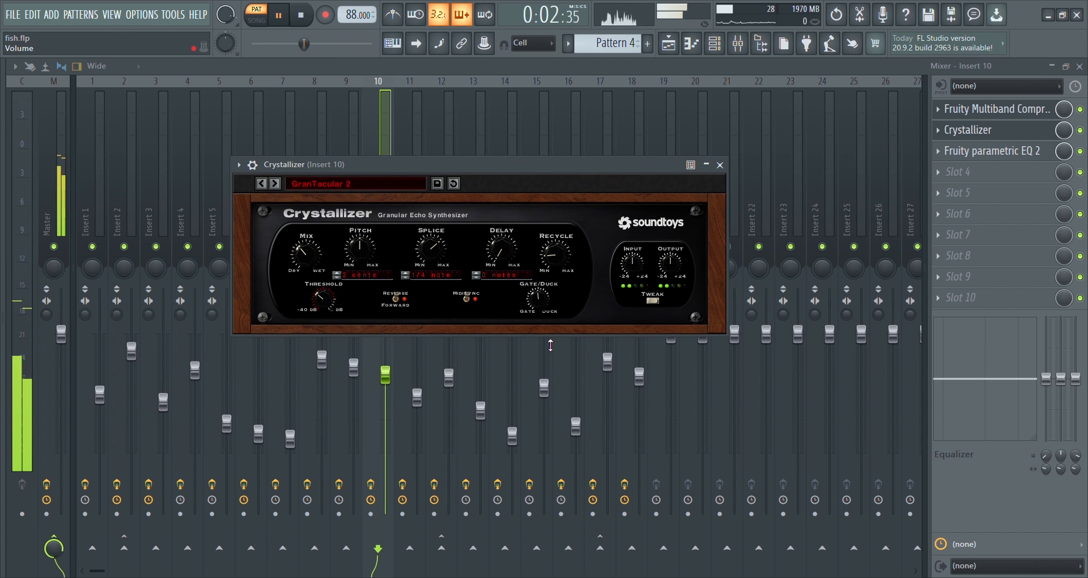
Open Fruity parametric EQ 2 on Insert 10 and shift band 7 slightly lower in frequency.
left_click(995, 158)
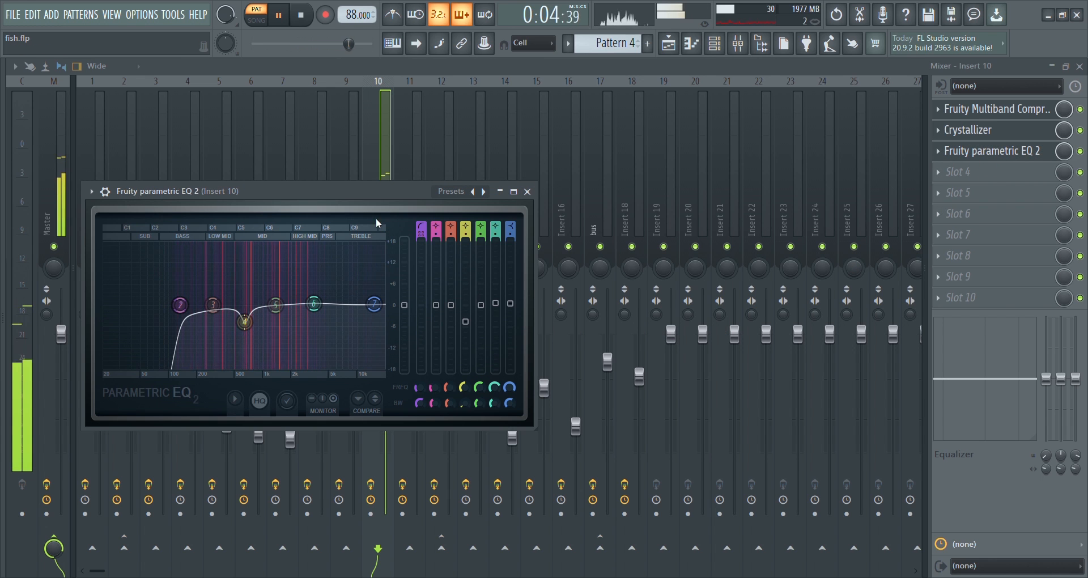
left_click_drag(374, 190, 550, 148)
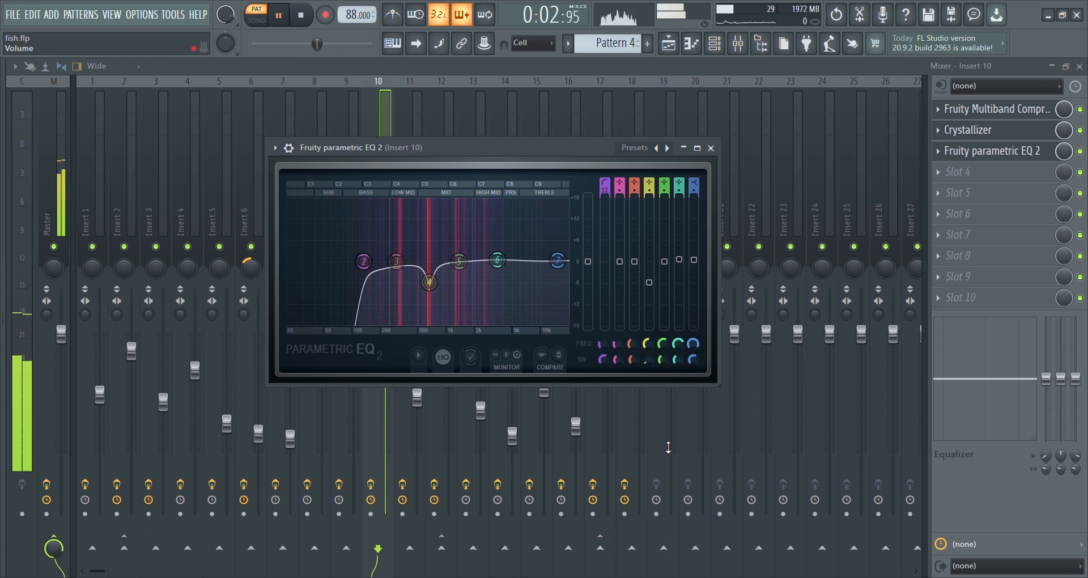
left_click_drag(557, 263, 545, 260)
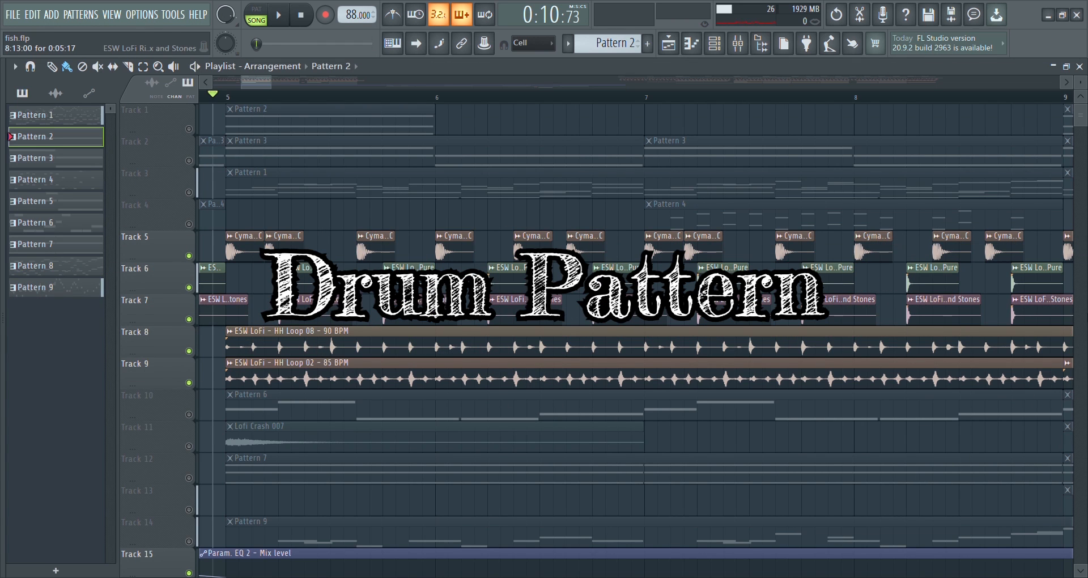
Play the drum pattern on Tracks 5 to 9 in the playlist and stop playback.
key("space")
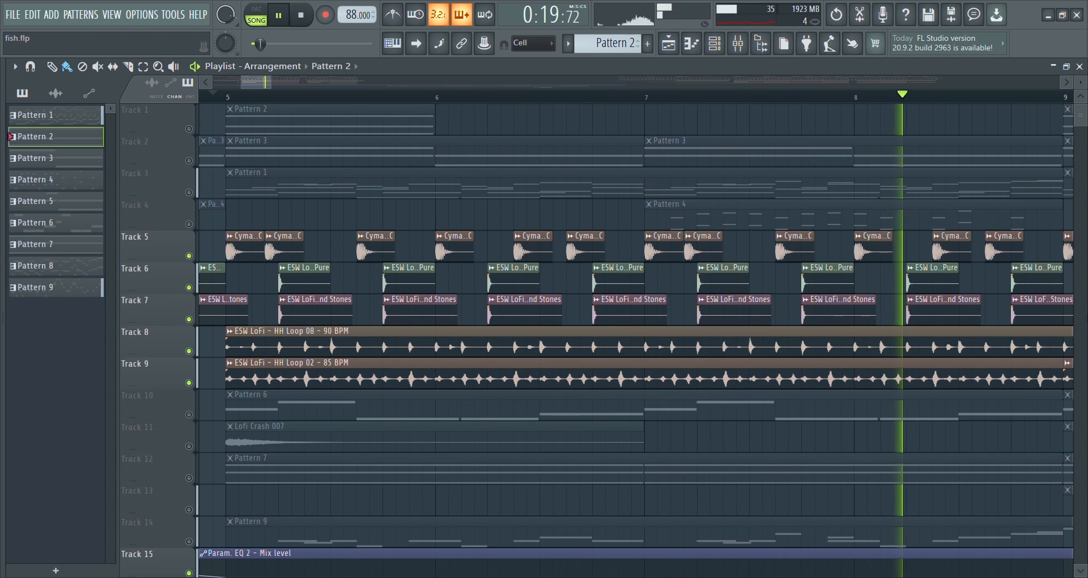
key("space")
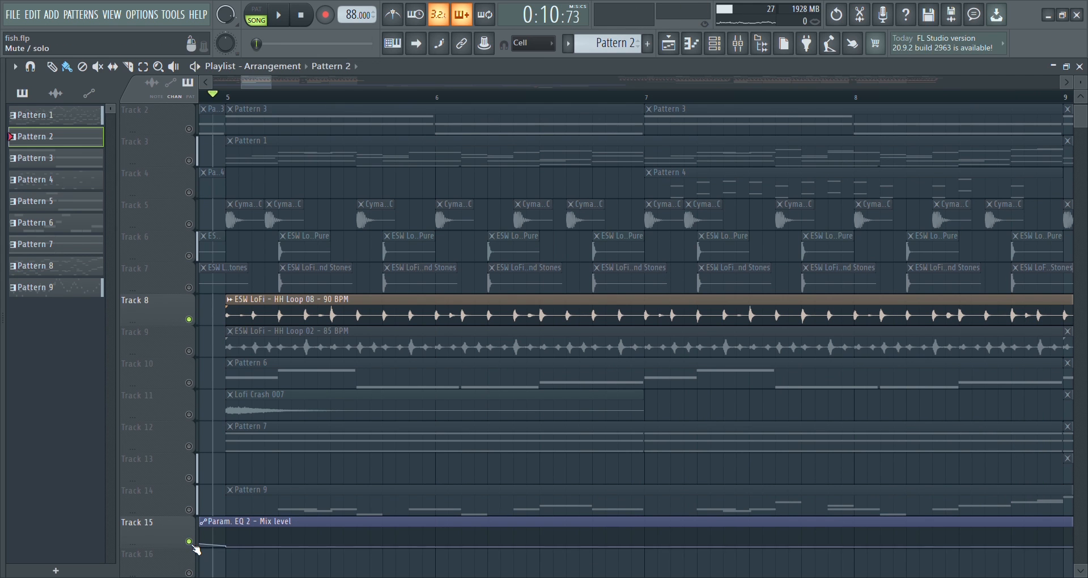
Play the hi-hat loops and examine the effect chains on mixer Inserts 6 and 7.
key("space")
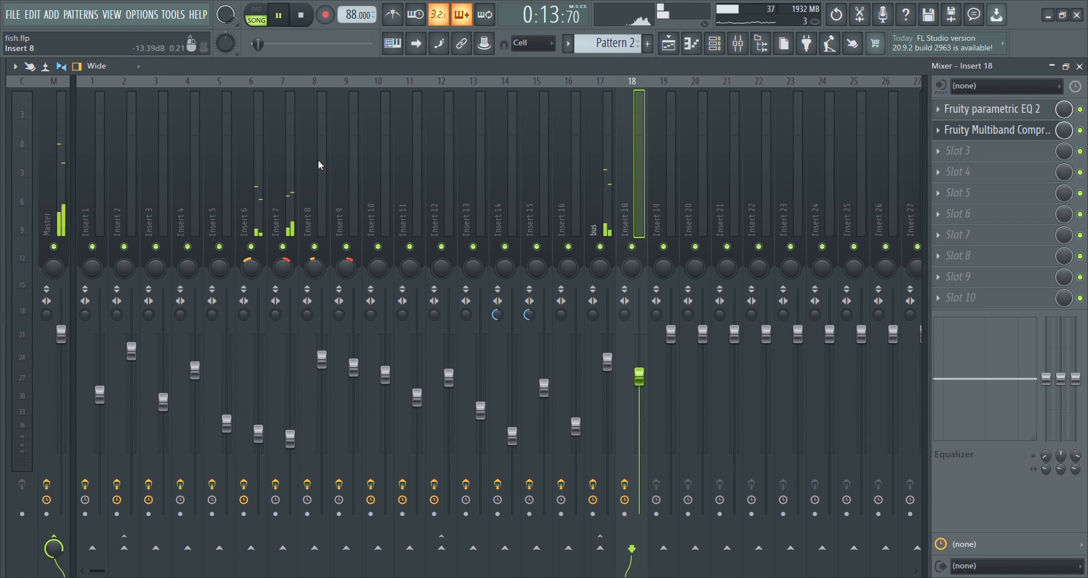
left_click(253, 136)
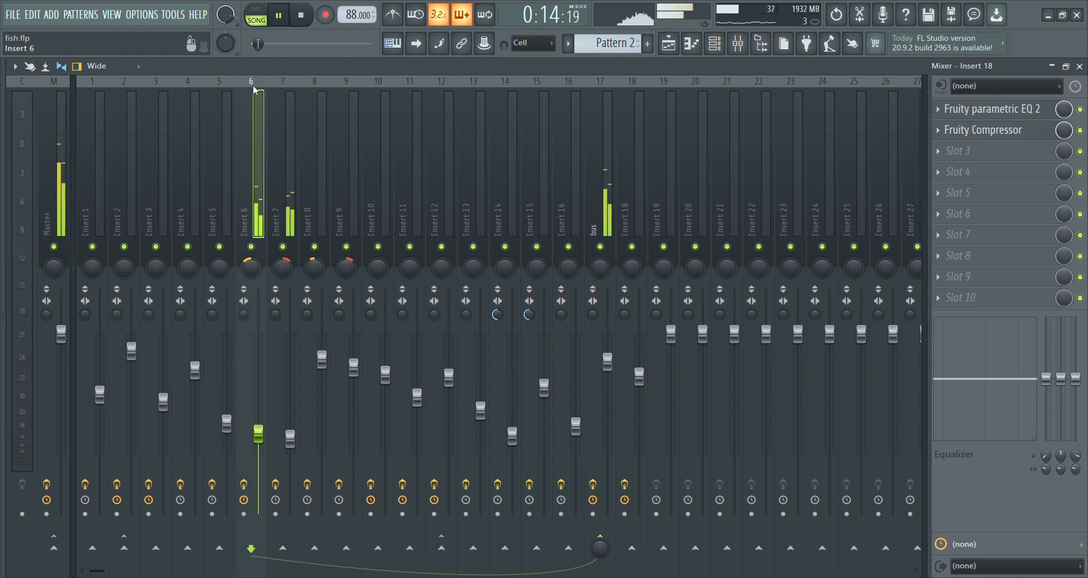
left_click(279, 134)
left_click(253, 170)
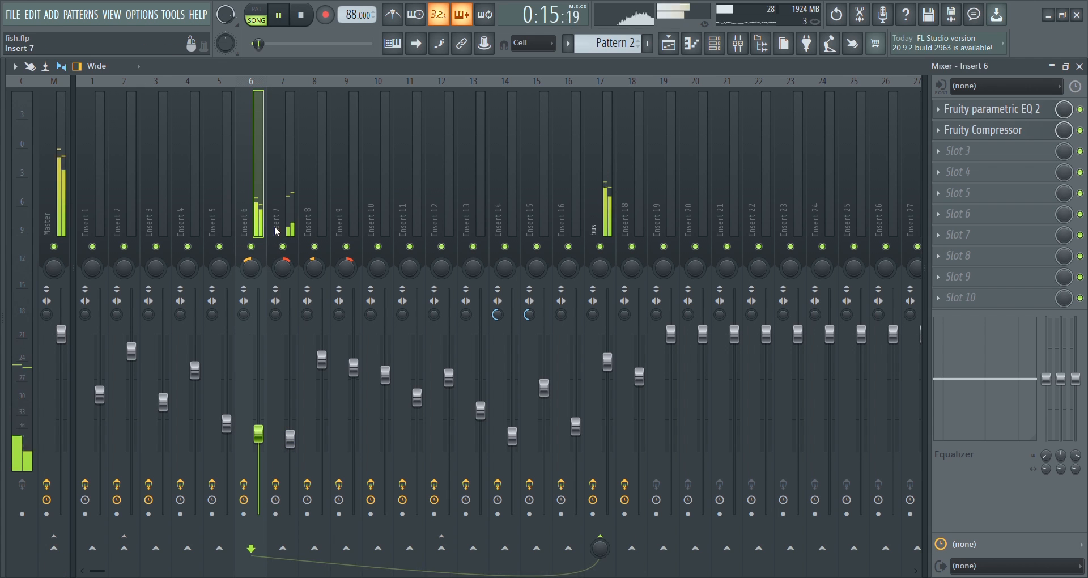
left_click(282, 267)
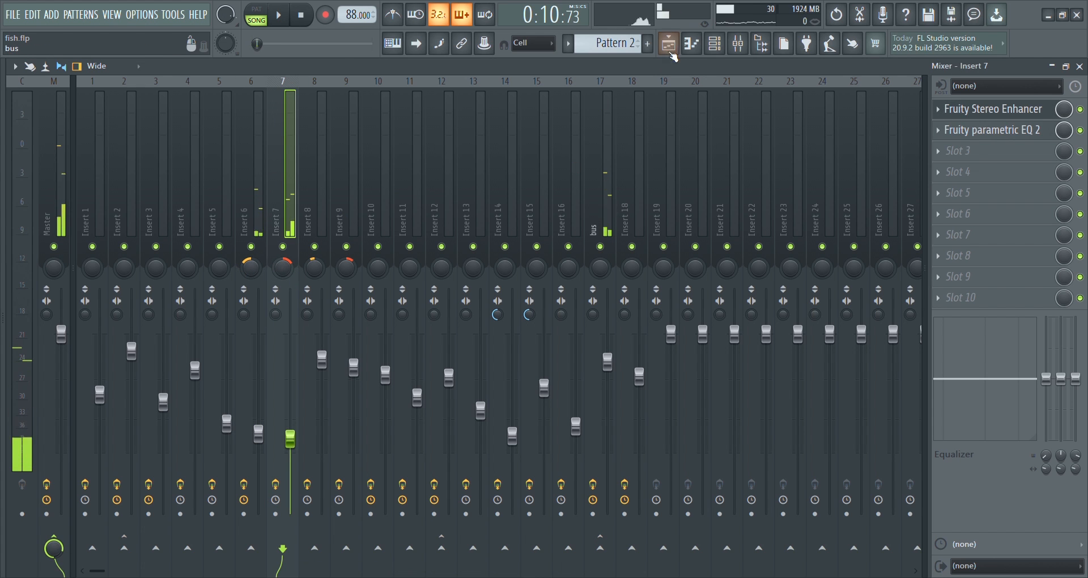
Return to the playlist and play Tracks 6 and 7 on their own from bar 5.
left_click(668, 43)
key("space")
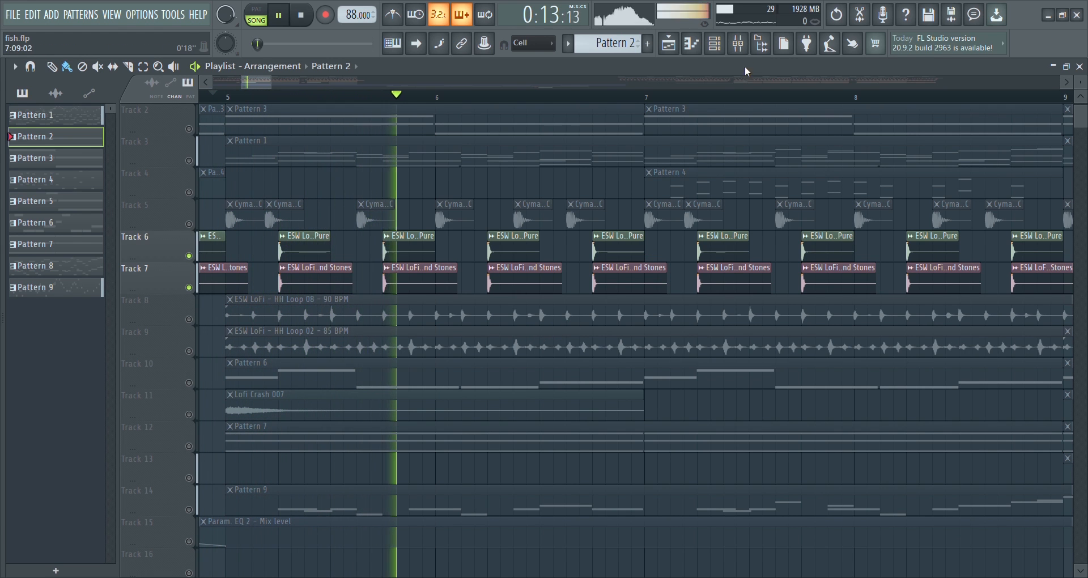
Examine the panning and effect slots of mixer Inserts 8 and 9 for the Track 6 and 7 drum samples.
left_click(737, 44)
left_click(323, 91)
left_click(354, 87)
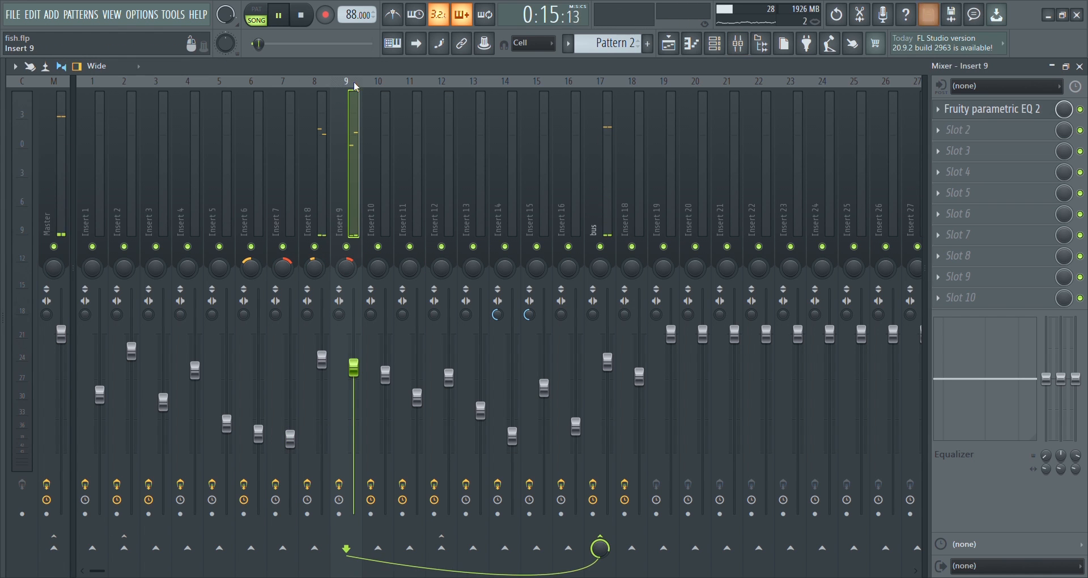
left_click_drag(316, 266, 347, 262)
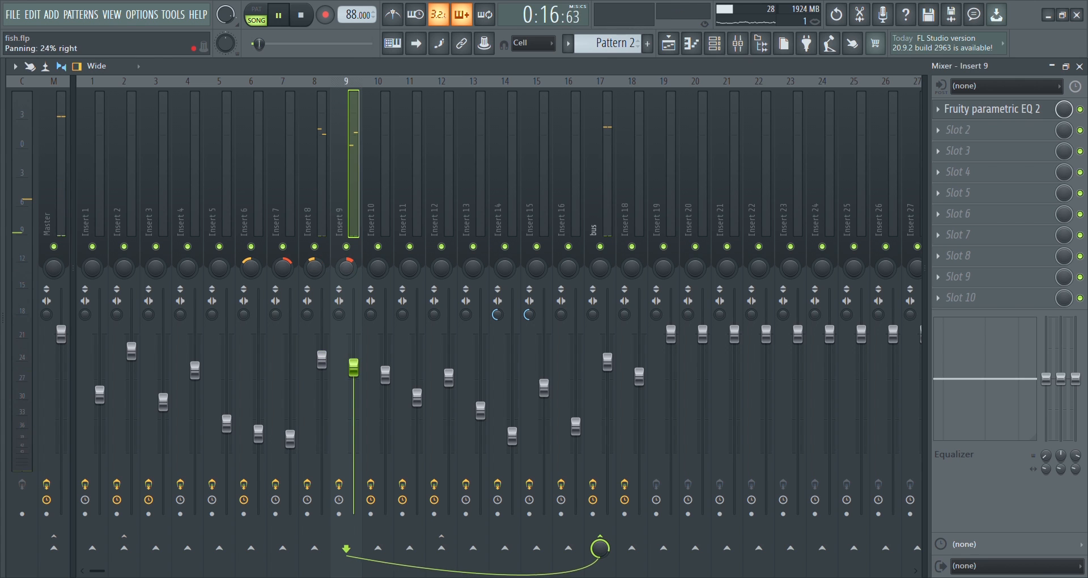
left_click(323, 105)
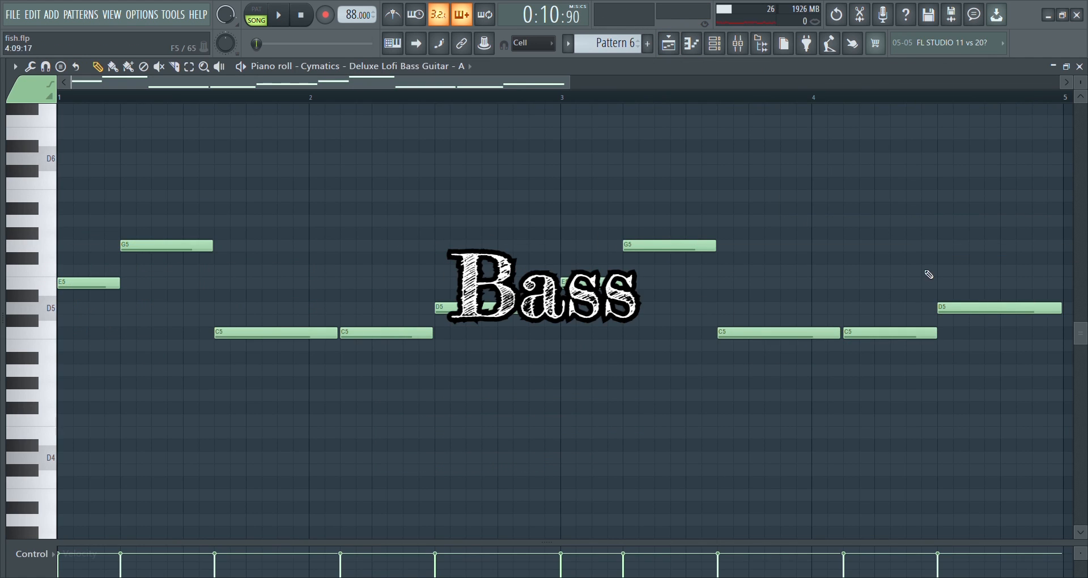
Play the Pattern 6 bass notes and examine Fruity Multiband Compressor and Fruity Limiter on mixer Insert 12.
key("space")
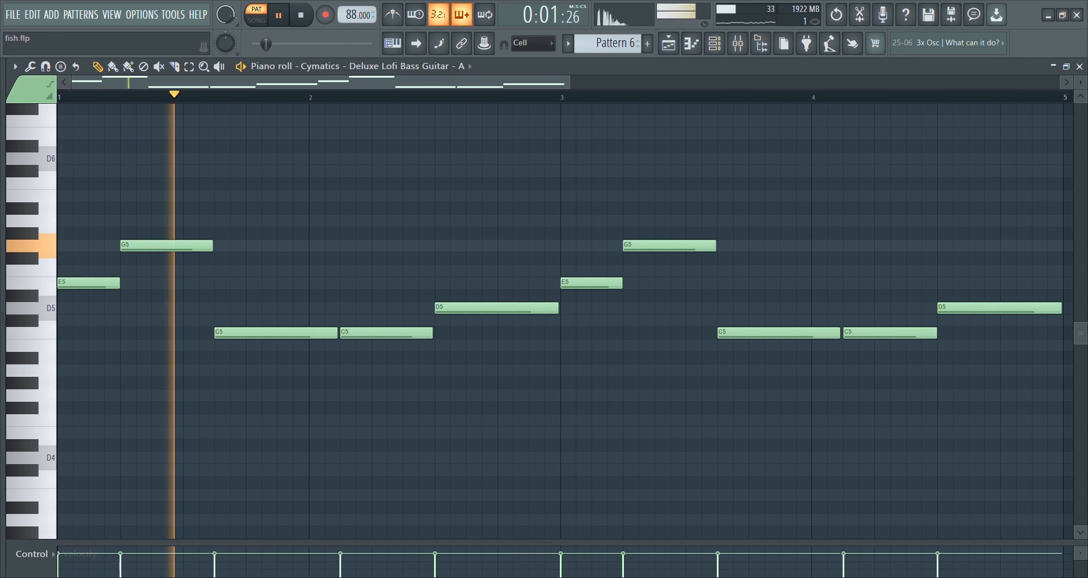
left_click(738, 50)
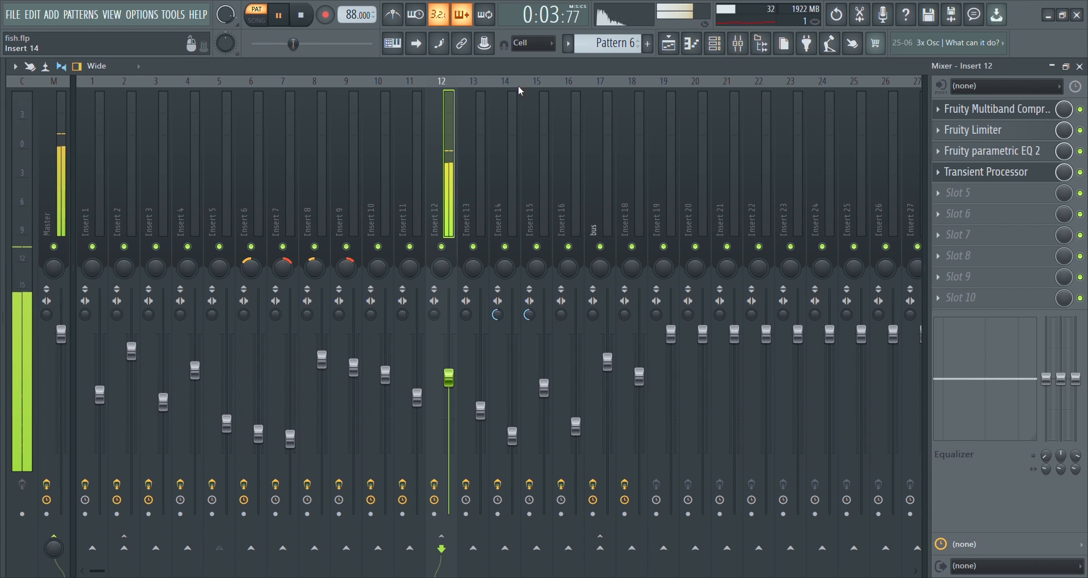
left_click(1019, 113)
left_click_drag(442, 251, 500, 224)
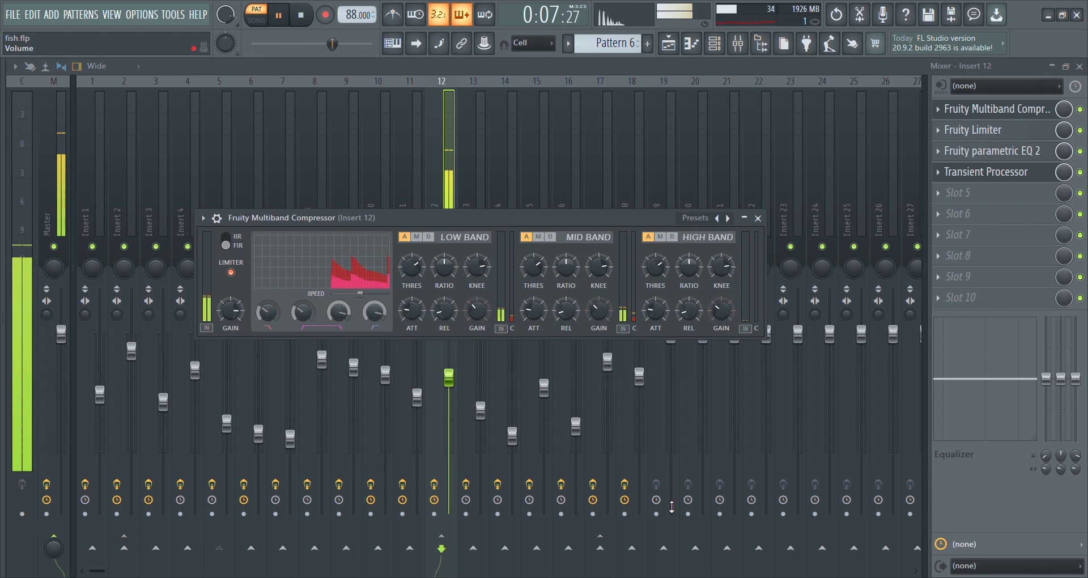
left_click(1000, 133)
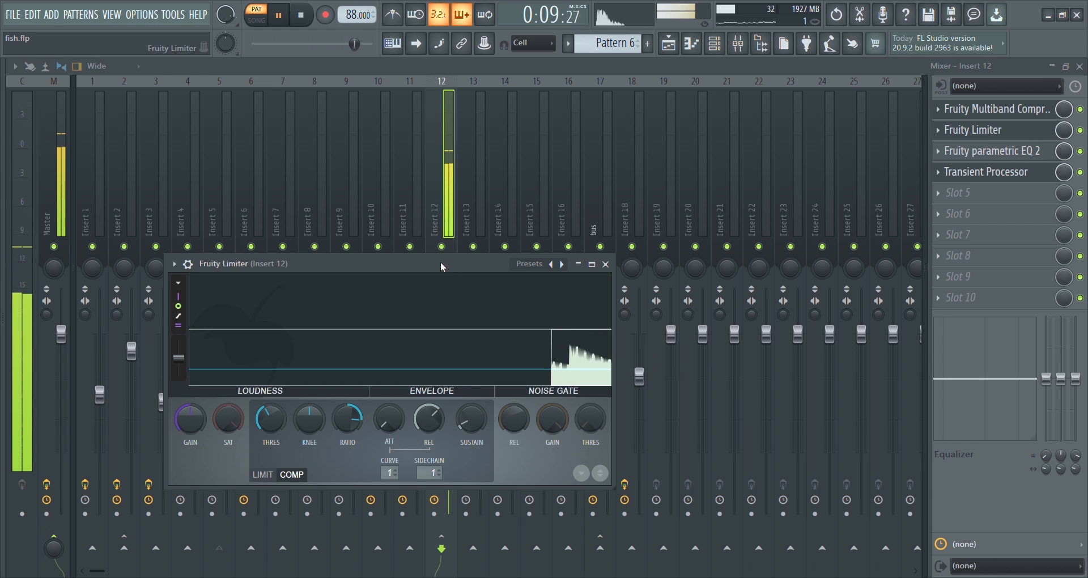
left_click_drag(440, 261, 540, 182)
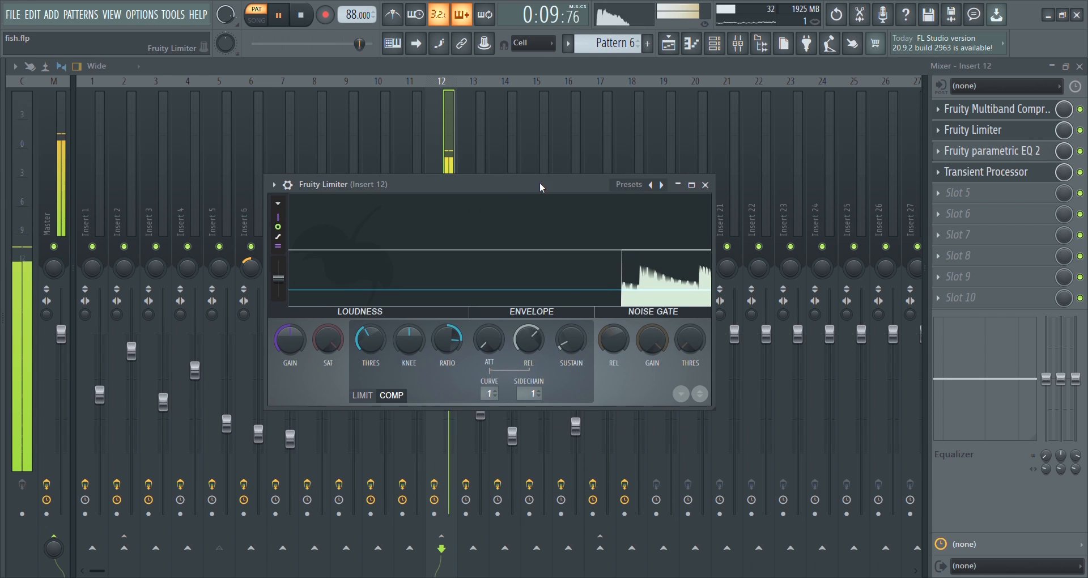
Open Fruity parametric EQ 2 on Insert 12 and shift band 7 slightly higher in frequency.
left_click(992, 160)
left_click_drag(360, 154, 530, 163)
mouse_move(490, 337)
left_mouse_down()
mouse_move(520, 337)
mouse_move(496, 337)
left_mouse_up()
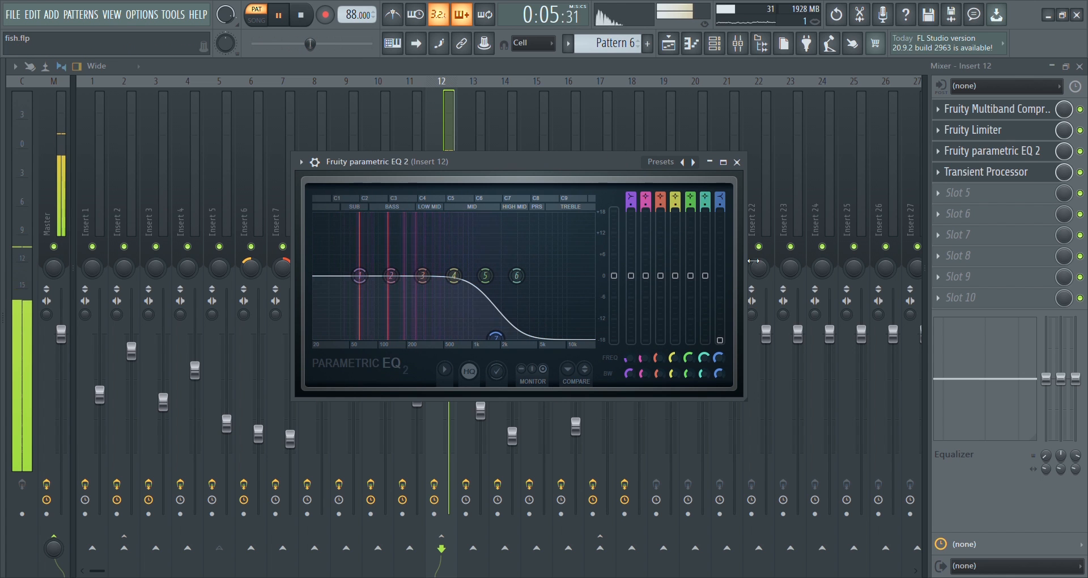
Examine the Transient Processor on Insert 12 and stop the bass playback.
left_click(1012, 175)
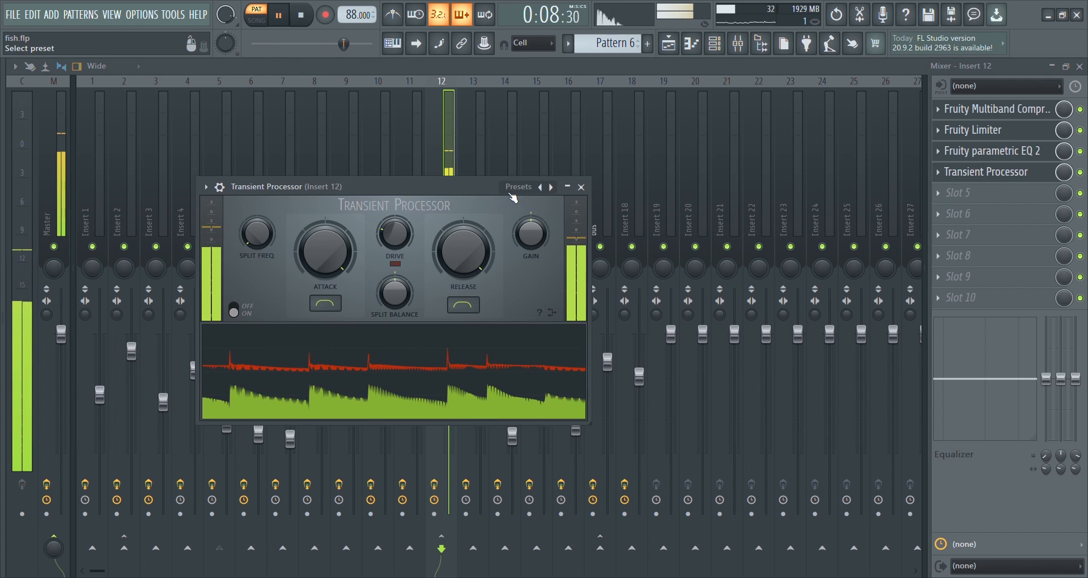
left_click_drag(466, 186, 486, 181)
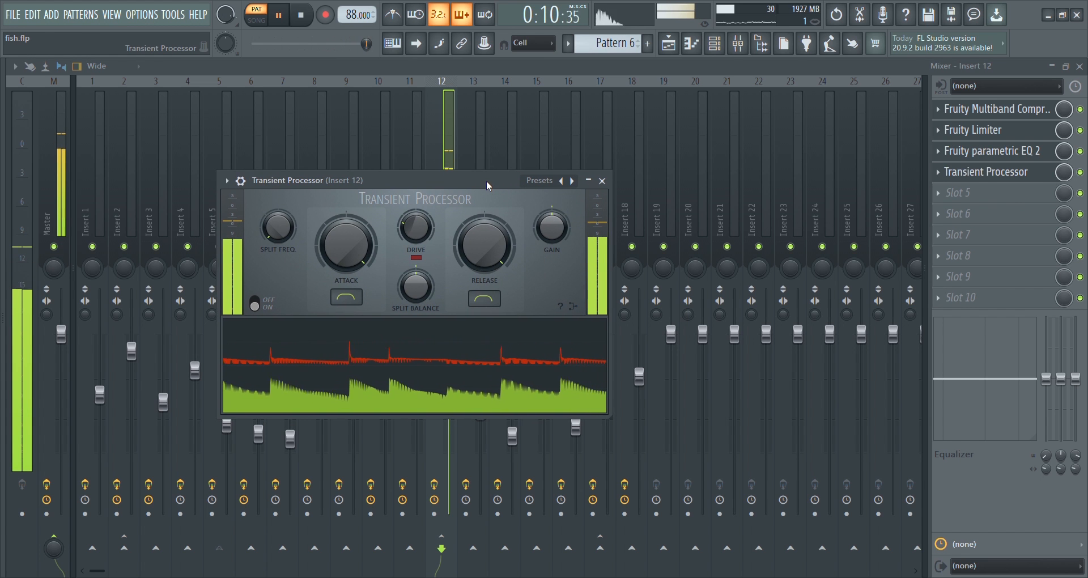
key("space")
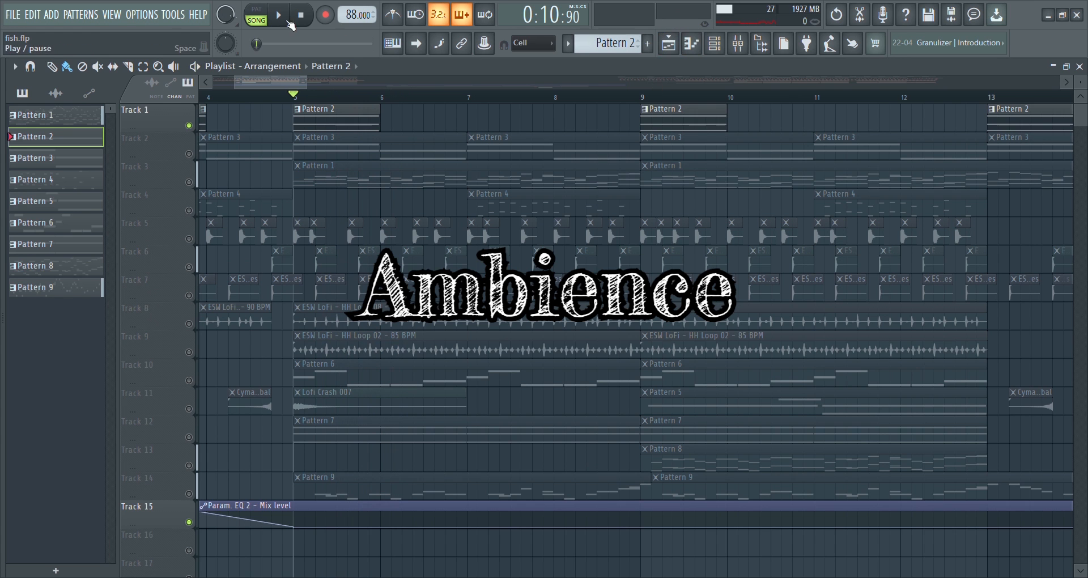
Show the Pattern 2 ambience notes in the piano roll and play them through once.
left_click(691, 45)
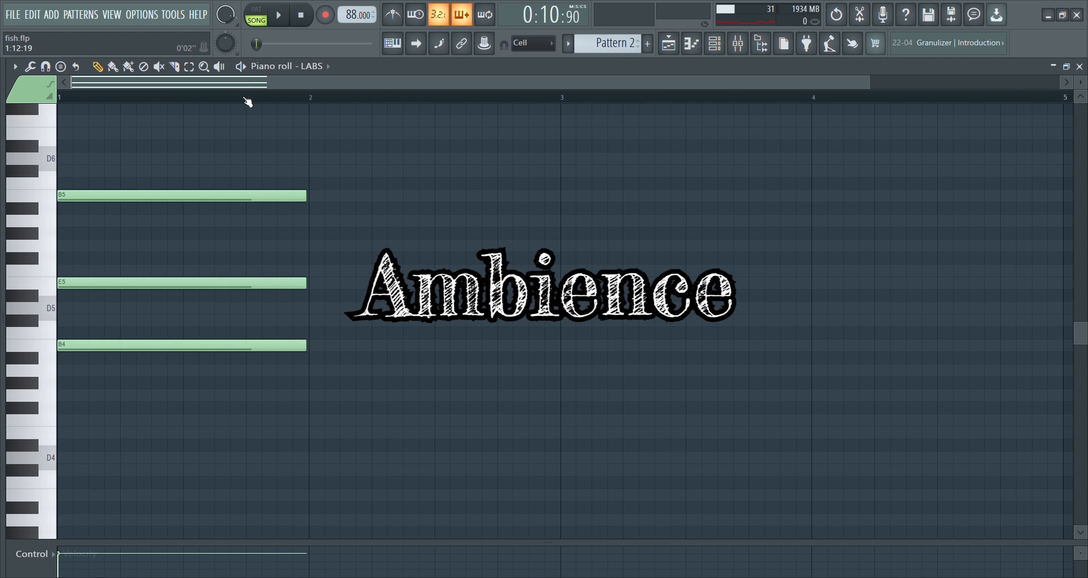
scroll(247, 102, "up", 4)
key("space")
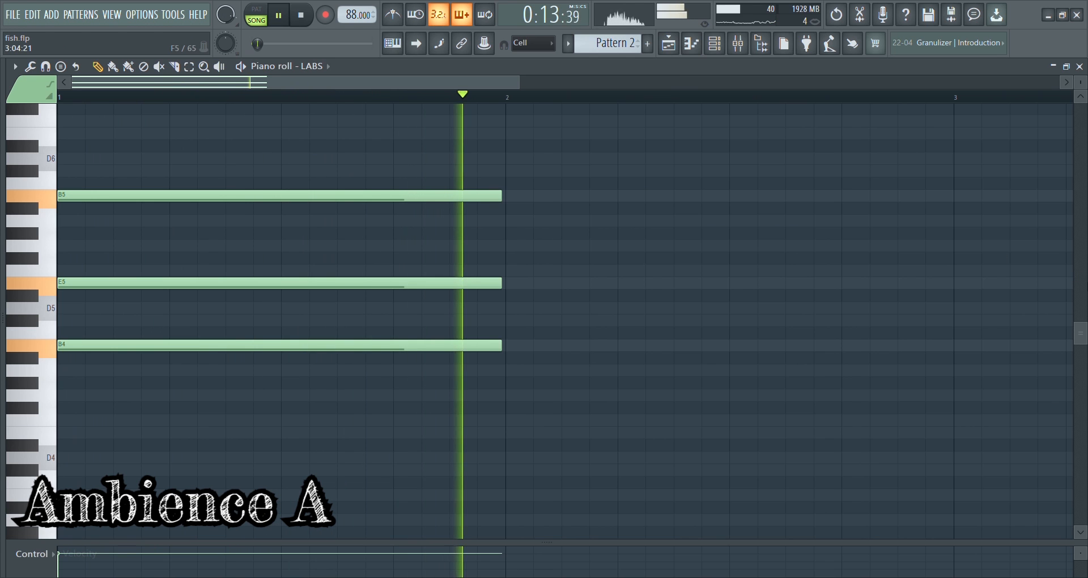
key("space")
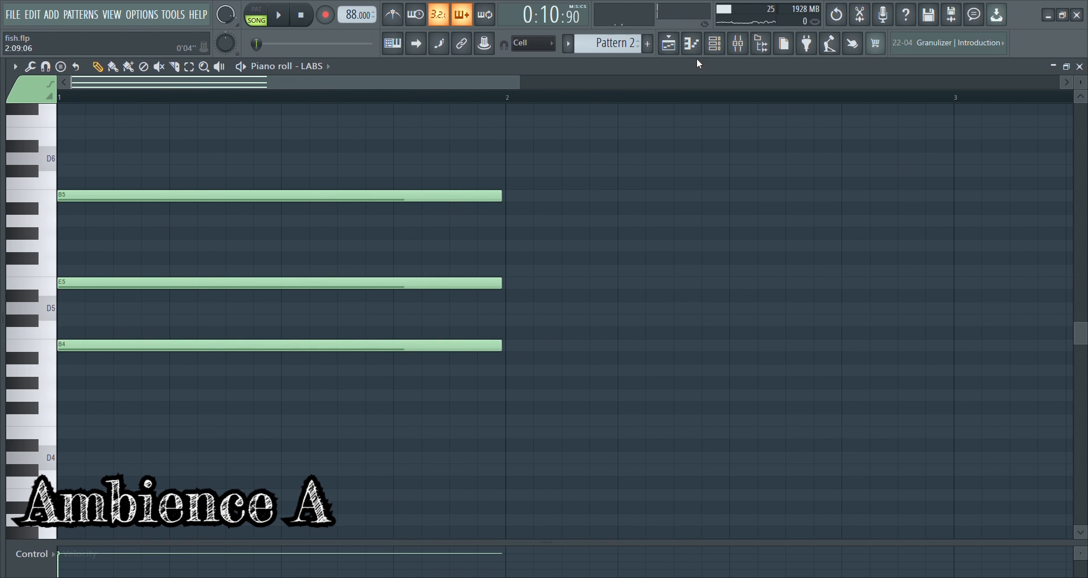
Open the LABS instrument of Pattern 2 from the channel rack and play its Thirds Organ preset.
left_click(718, 50)
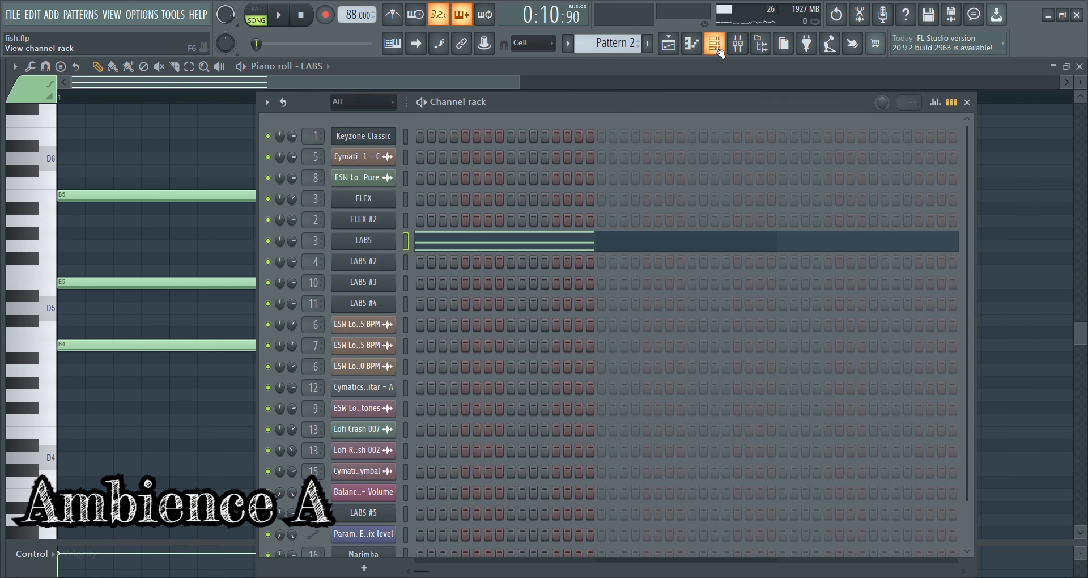
left_click(357, 239)
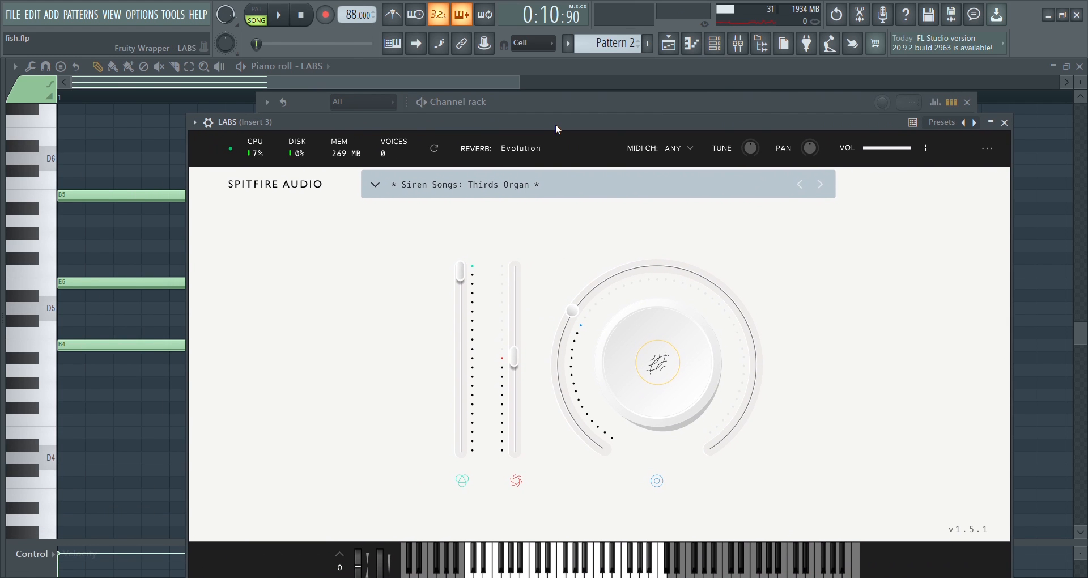
left_click_drag(556, 125, 578, 130)
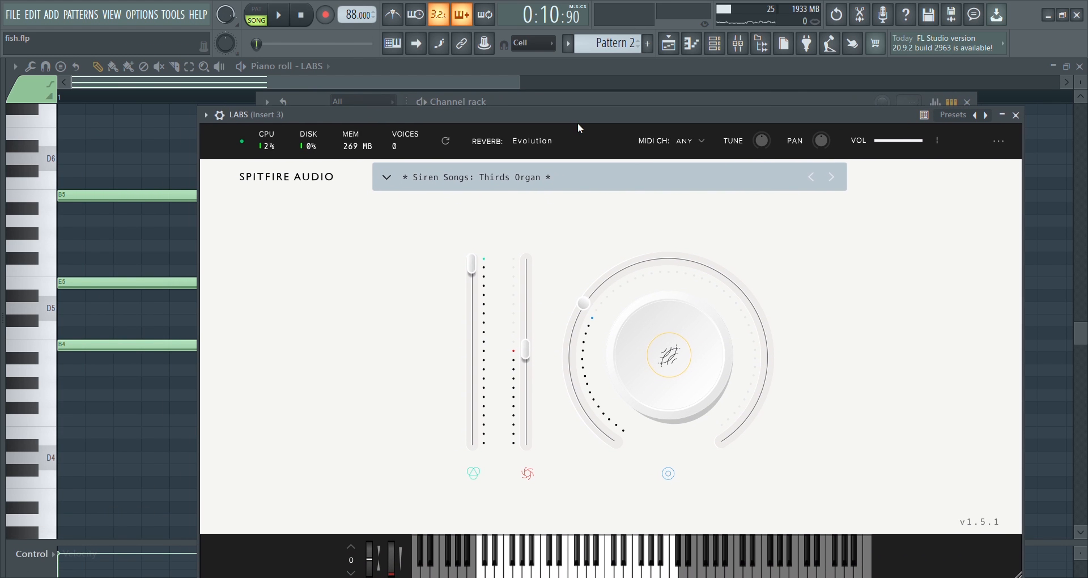
key("space")
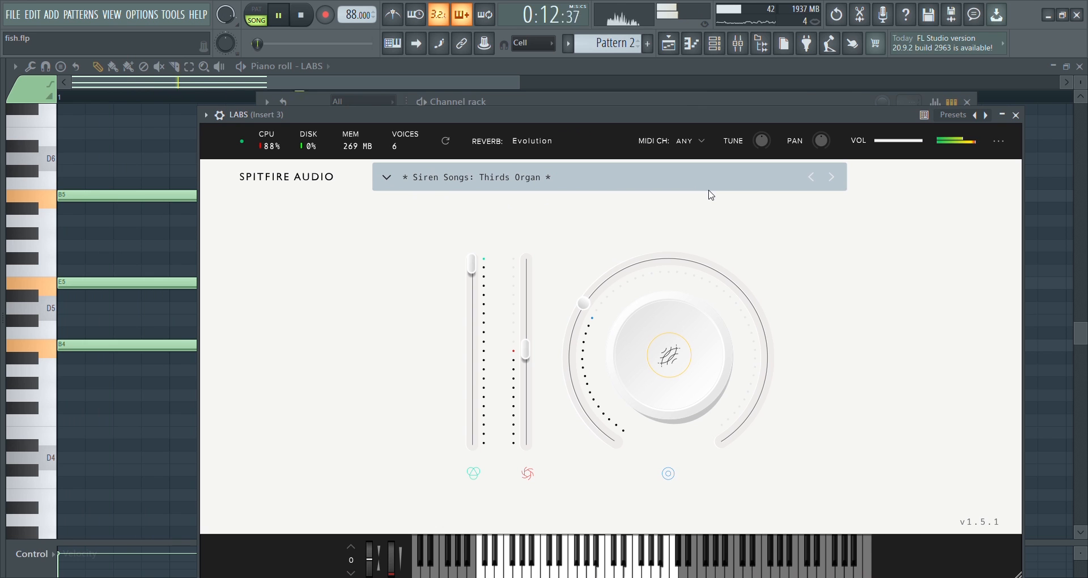
Examine the effects in the Ozone 8 and Fruity parametric EQ 2 slots on mixer Insert 3.
left_click(737, 44)
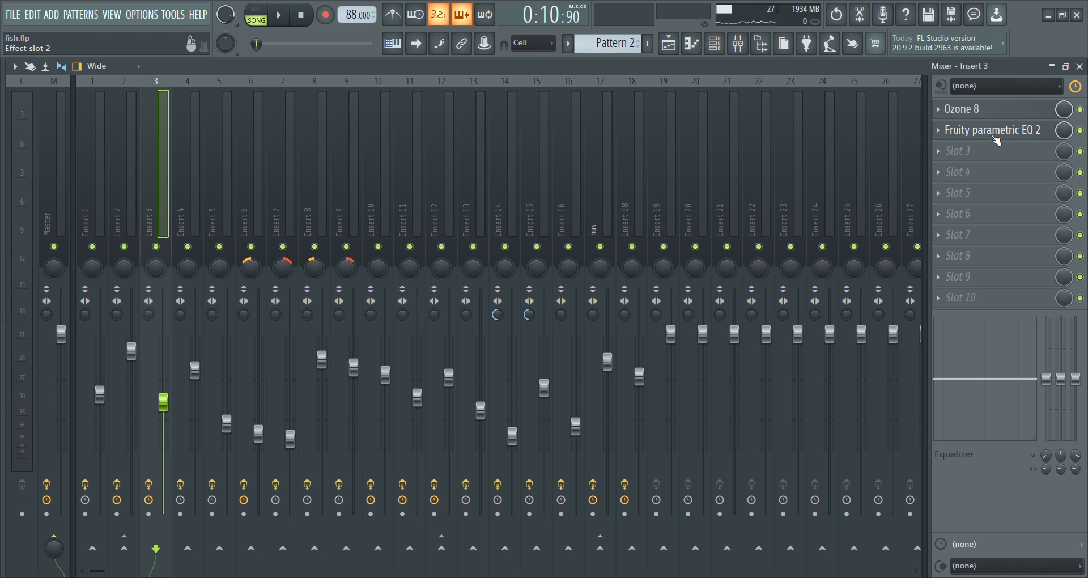
left_click(985, 114)
left_click_drag(428, 120, 586, 114)
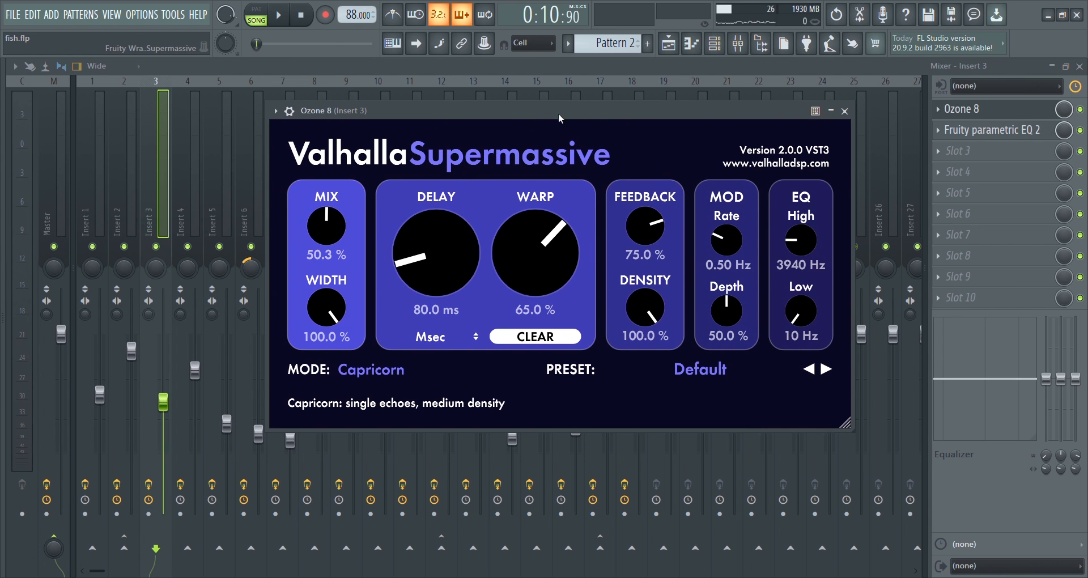
left_click(1001, 136)
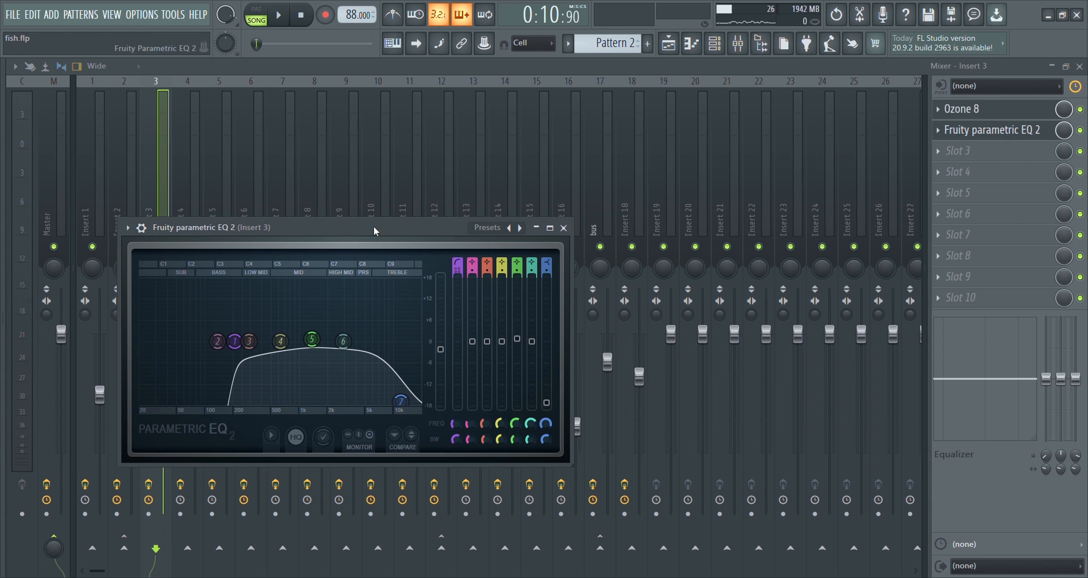
left_click_drag(374, 232, 481, 183)
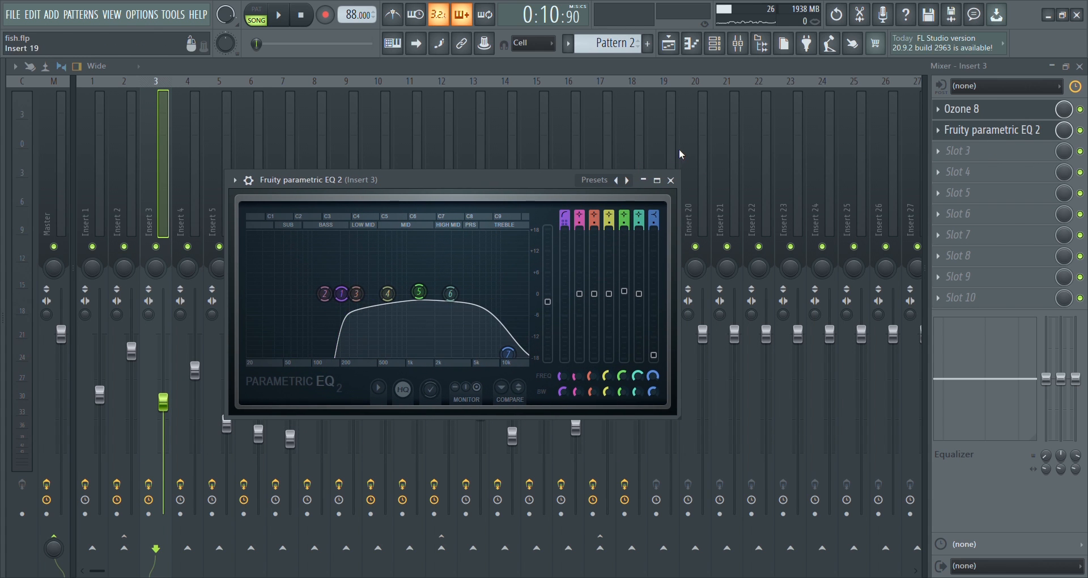
Compare the Pattern 2 sound with both Insert 3 effects bypassed and with both enabled.
left_click(670, 180)
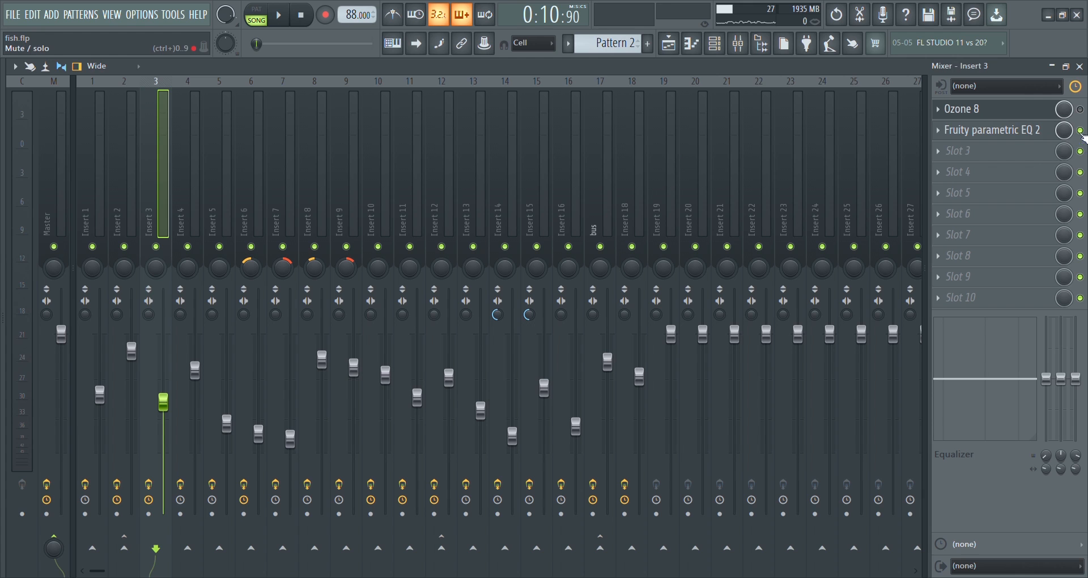
key("space")
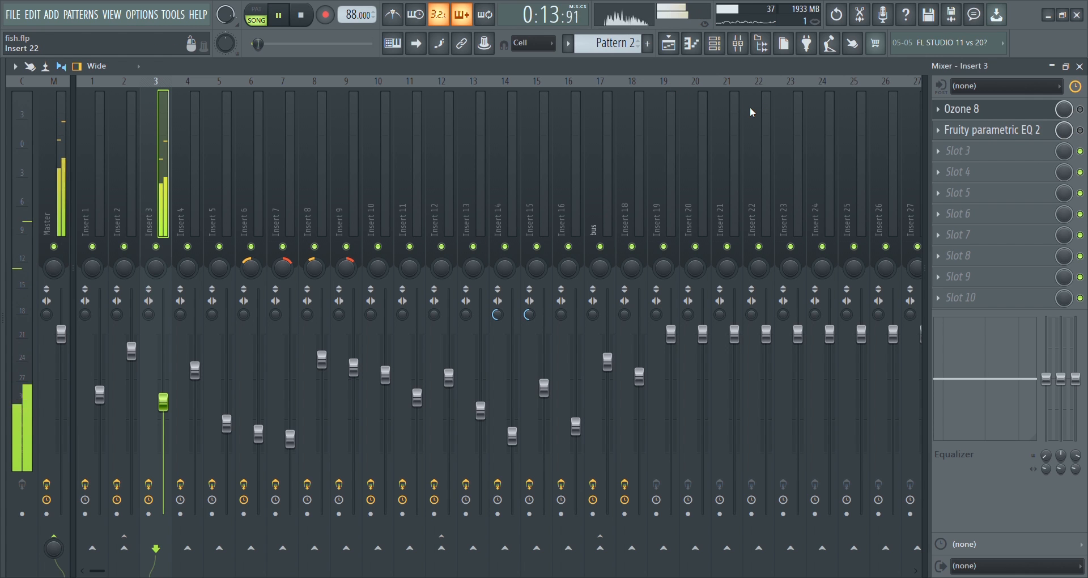
key("space")
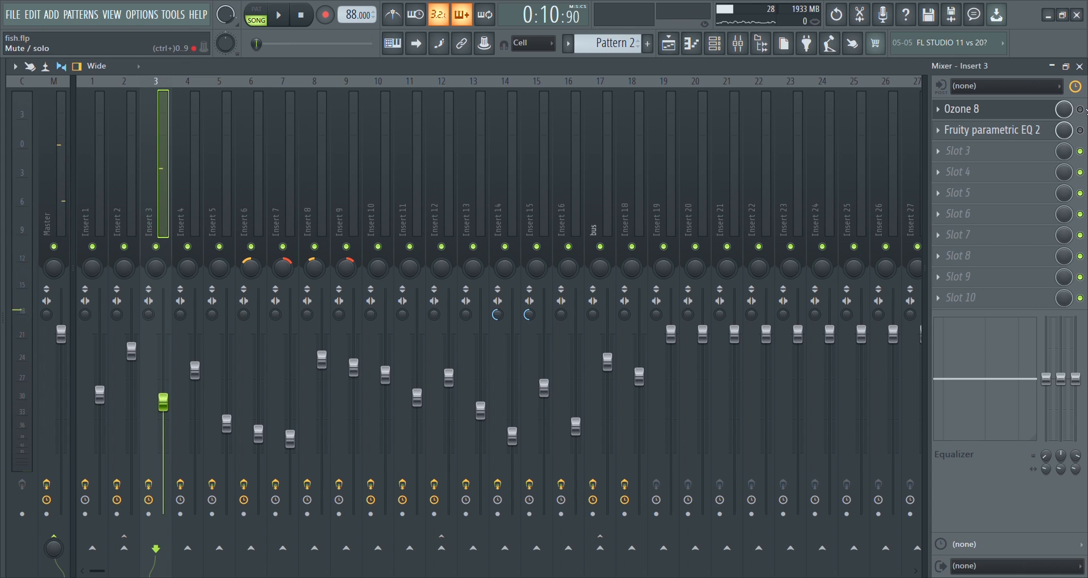
key("space")
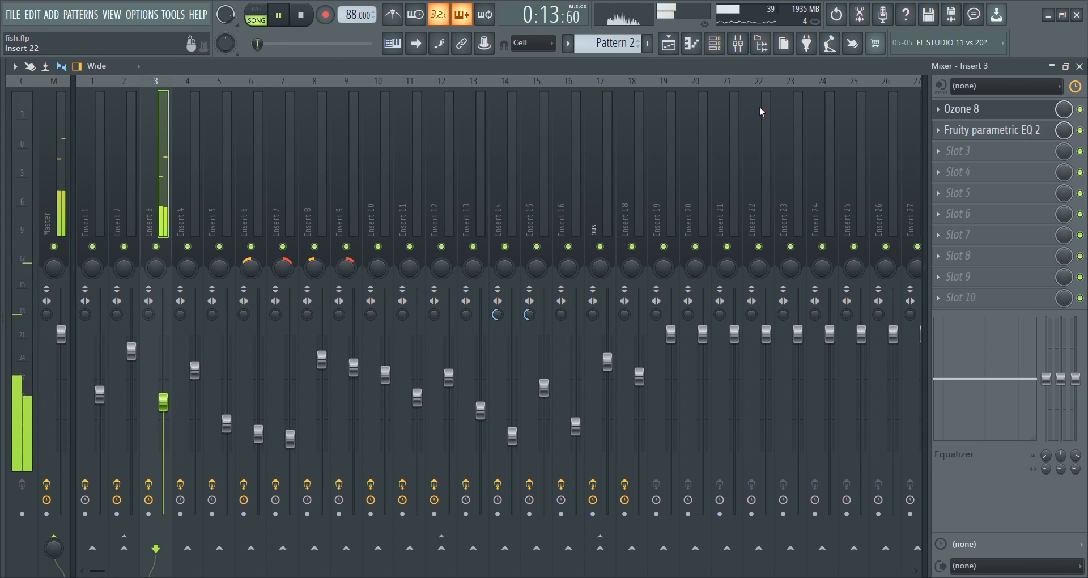
key("space")
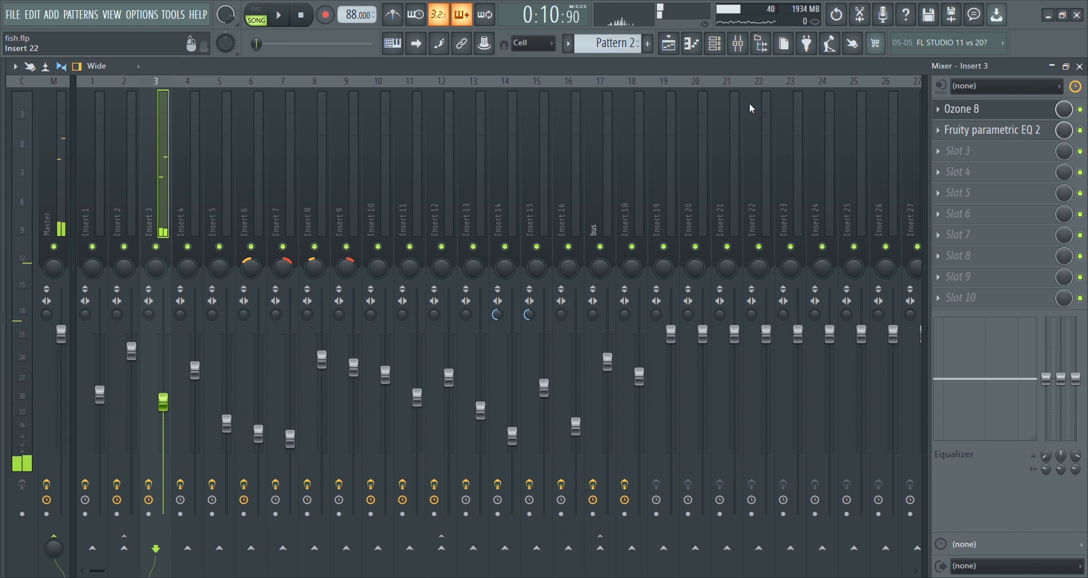
Solo Track 2 in the playlist and play the Pattern 3 notes in the piano roll.
left_click(669, 43)
right_click(191, 153)
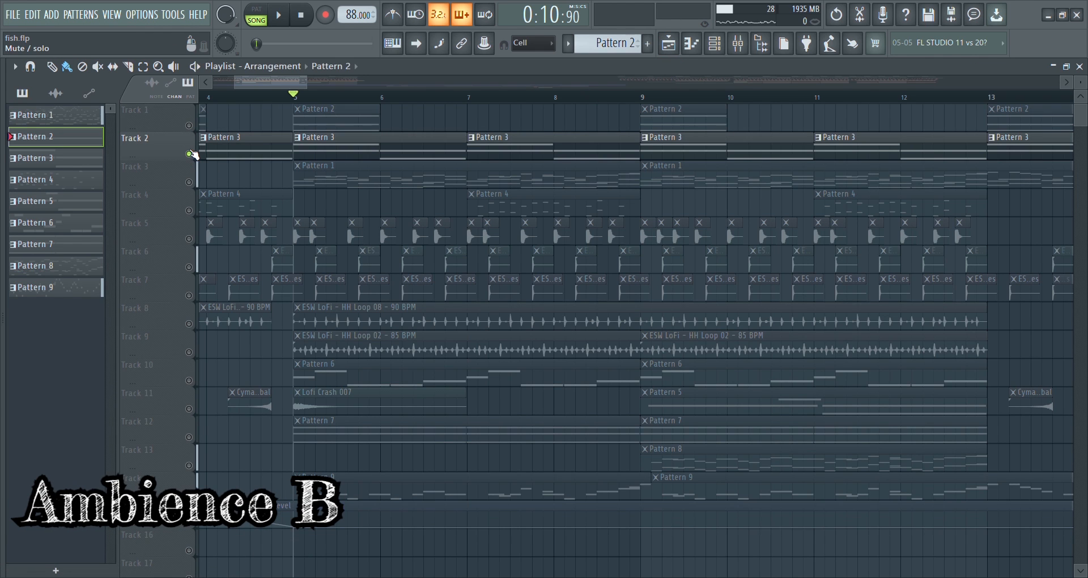
left_click(693, 46)
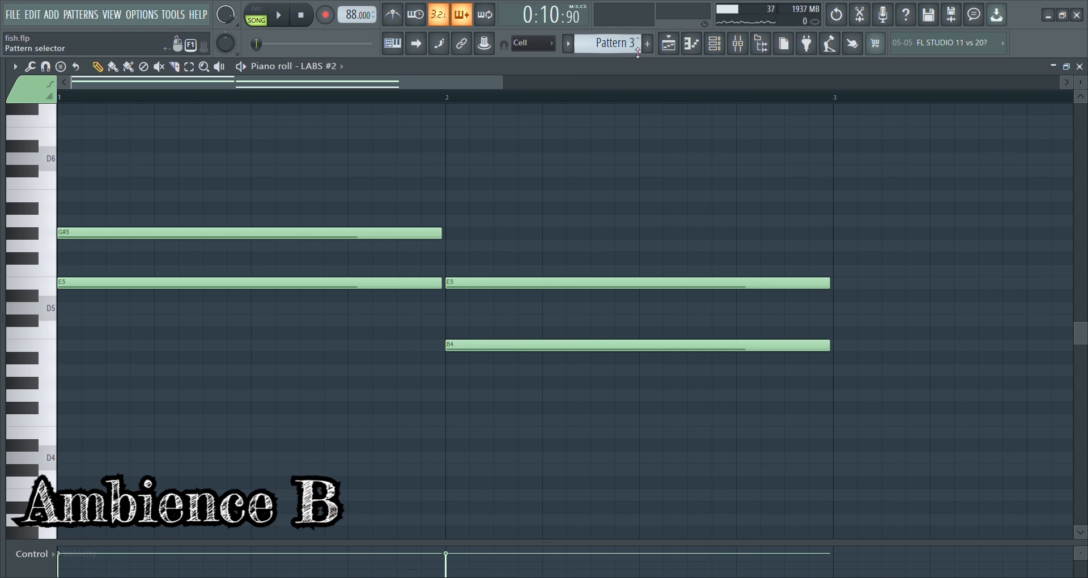
key("space")
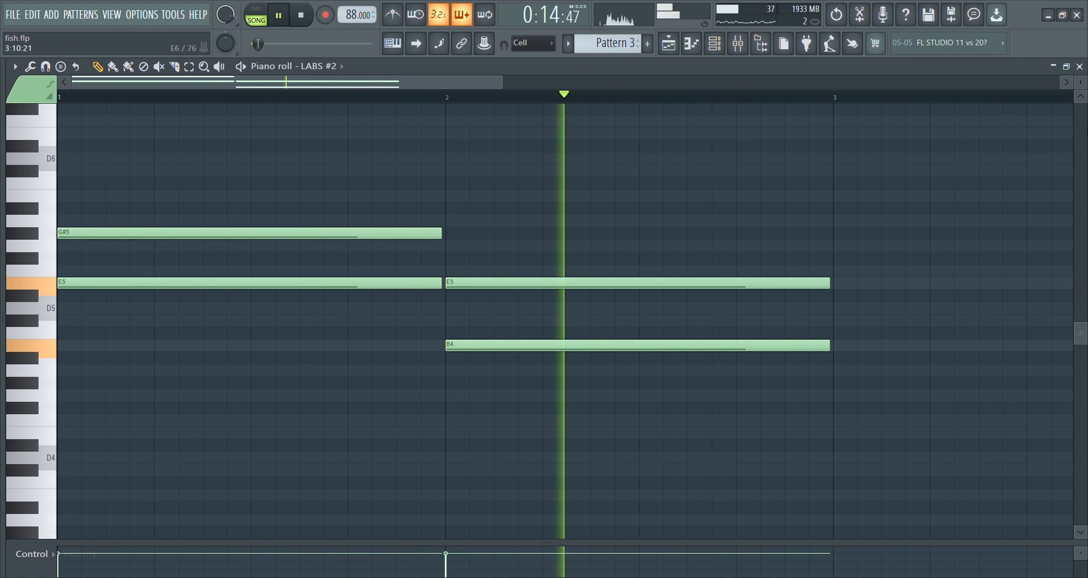
key("space")
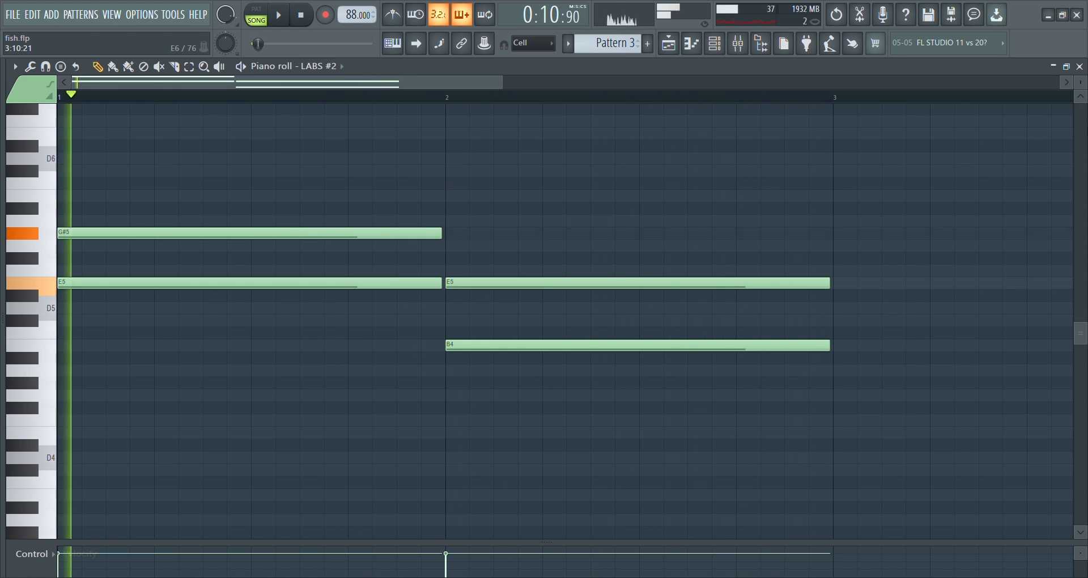
Open the LABS #2 instrument from the channel rack to show its Granular Piano preset.
left_click(713, 45)
left_click(372, 262)
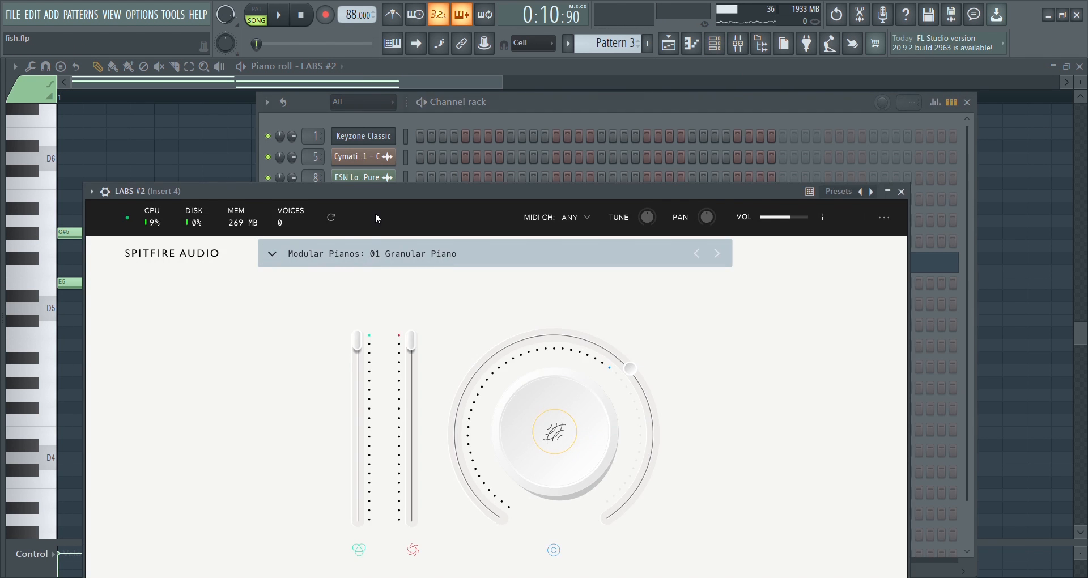
left_click_drag(372, 190, 438, 116)
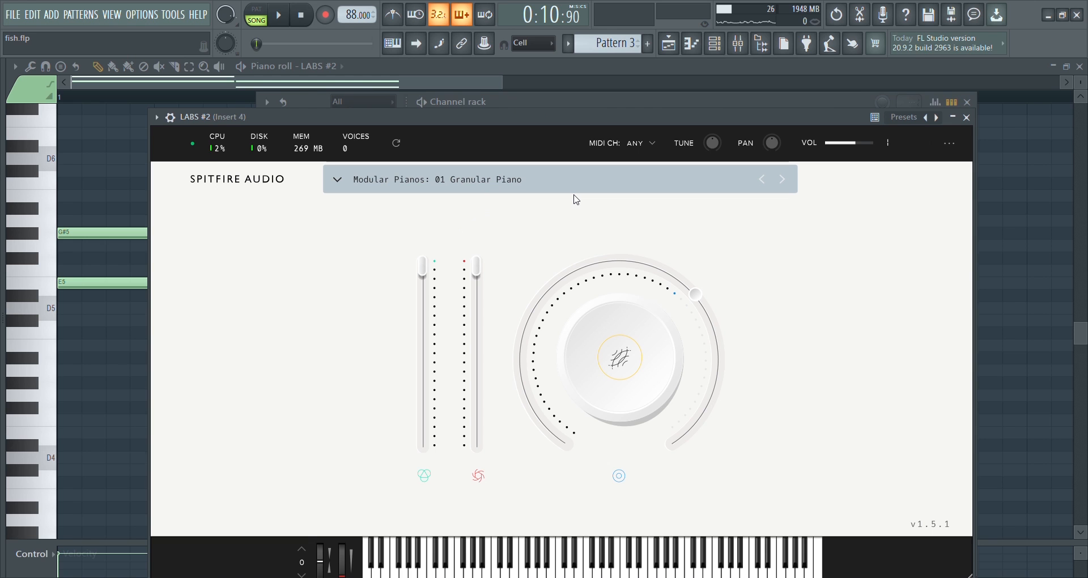
Play the song and examine the Fruity parametric EQ 2 on mixer Insert 4.
left_click(738, 46)
key("space")
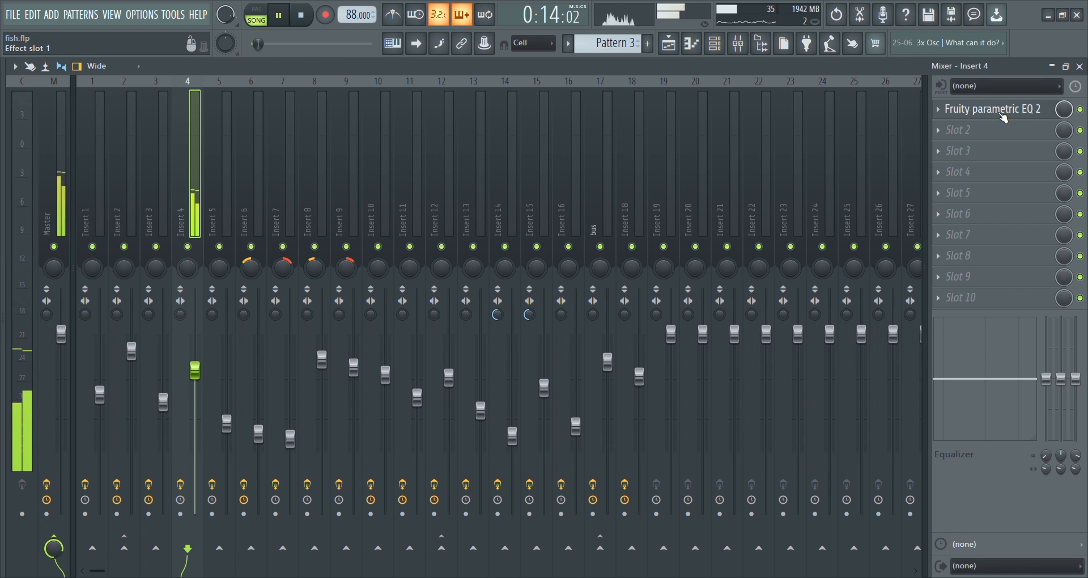
mouse_move(1004, 118)
left_mouse_down()
mouse_move(1009, 306)
mouse_move(1009, 115)
left_mouse_up()
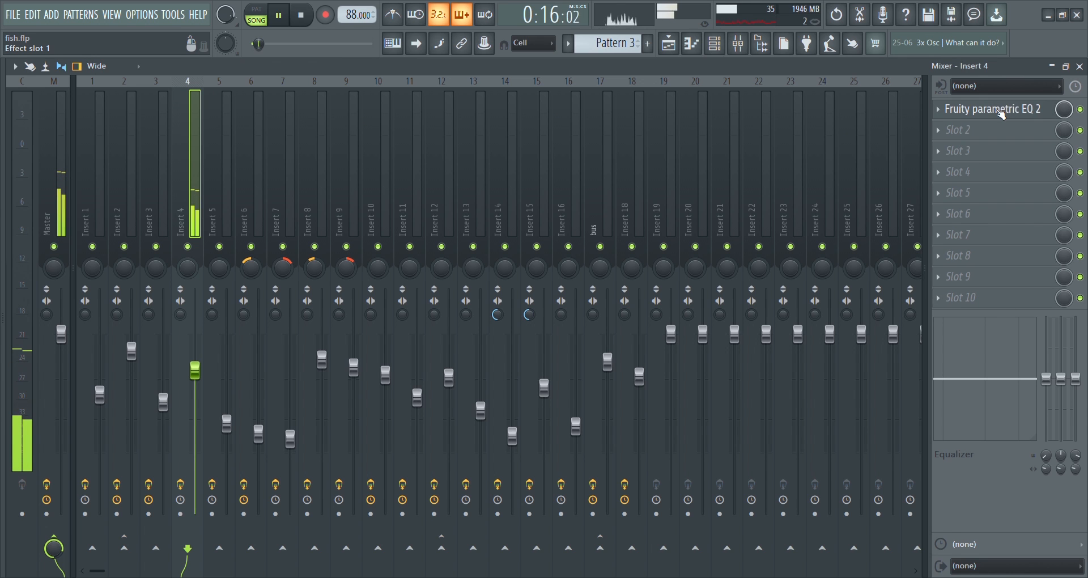
left_click(1003, 115)
key("space")
left_click_drag(299, 157, 603, 131)
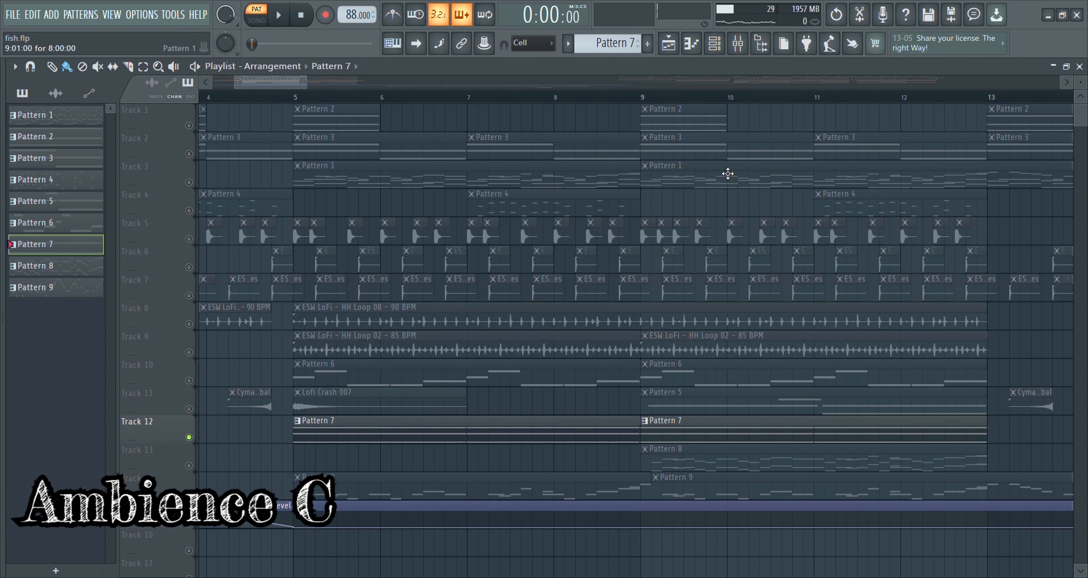
Play the Pattern 7 notes in the piano roll and open the LABS #5 instrument to show its Warp Laments preset.
left_click(696, 49)
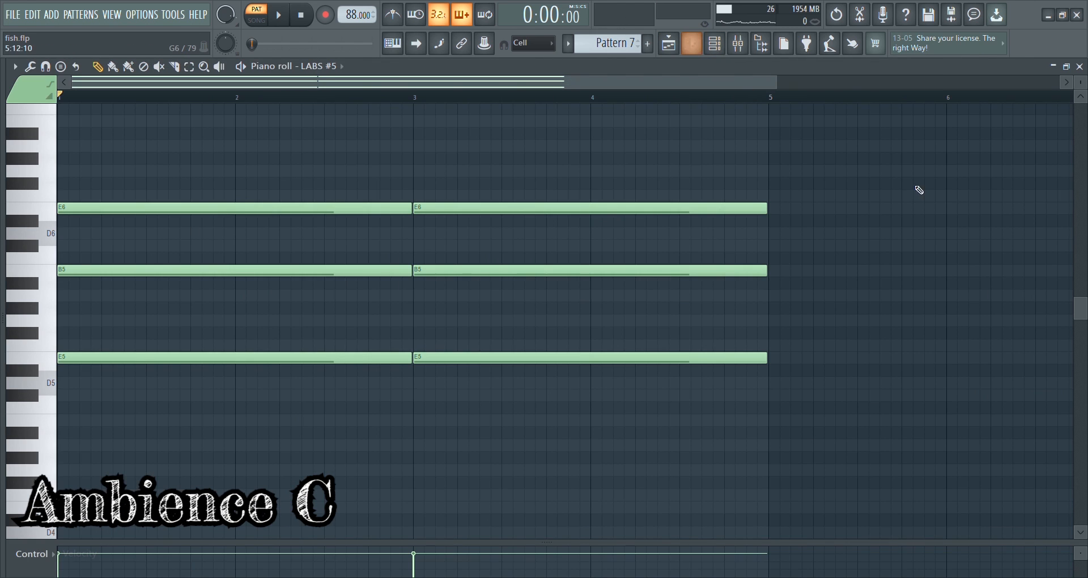
key("space")
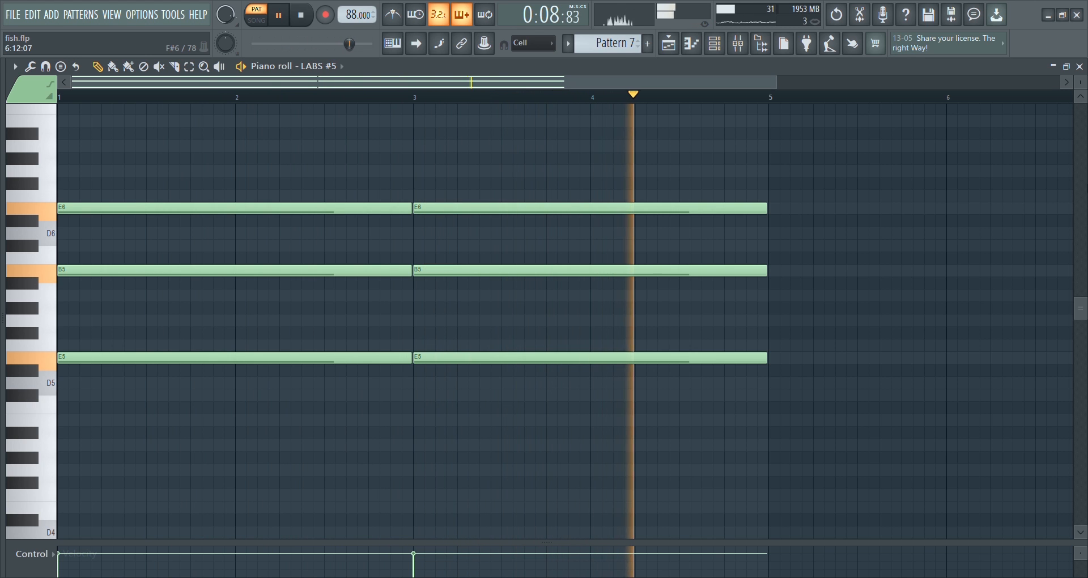
left_click(716, 44)
left_click(366, 512)
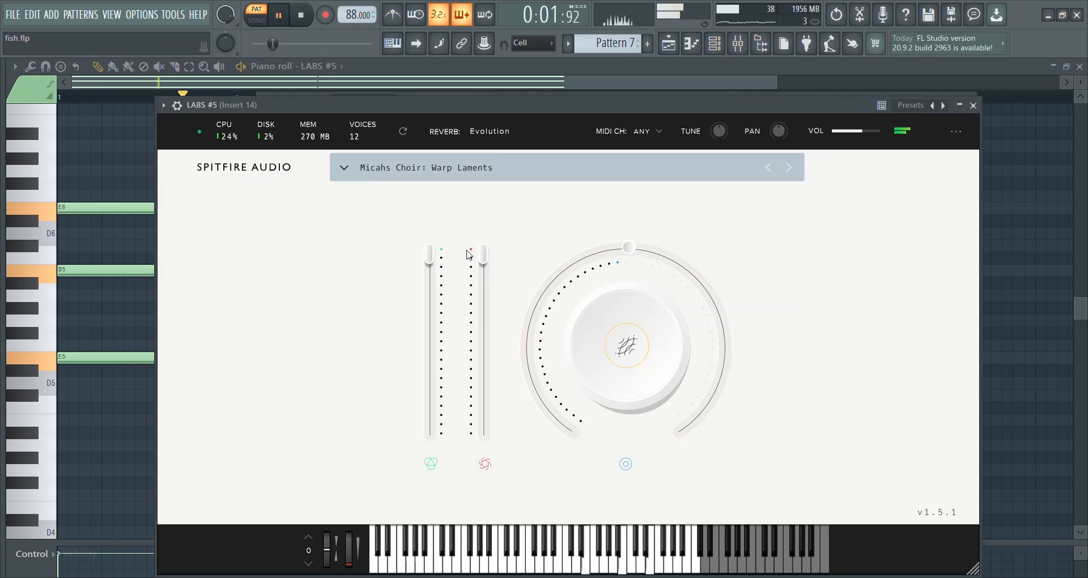
left_click_drag(501, 108, 526, 108)
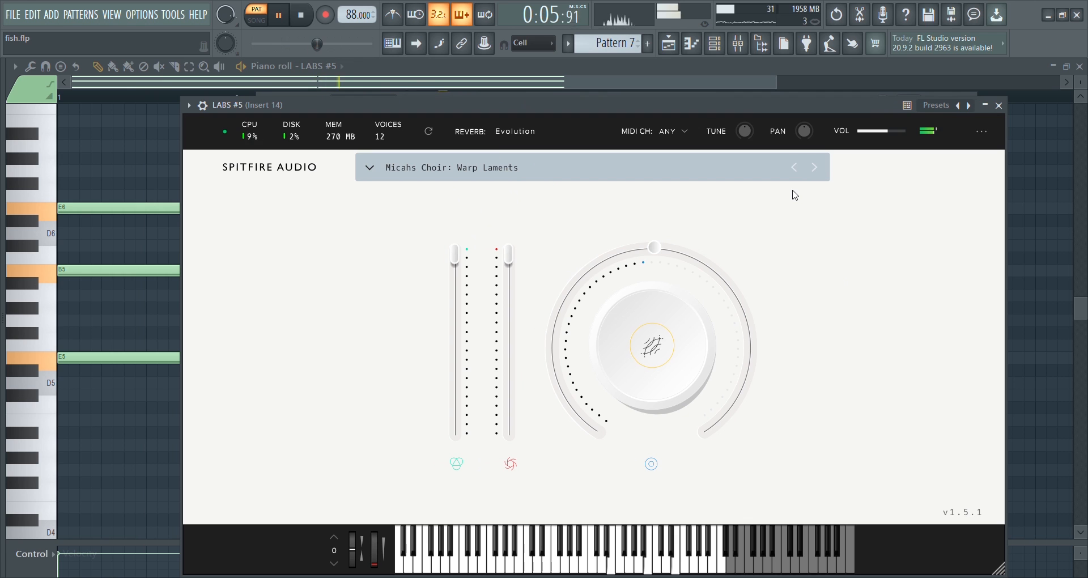
Examine the Fruity Stereo Enhancer and Fruity parametric EQ 2 settings on mixer Insert 14.
left_click(738, 44)
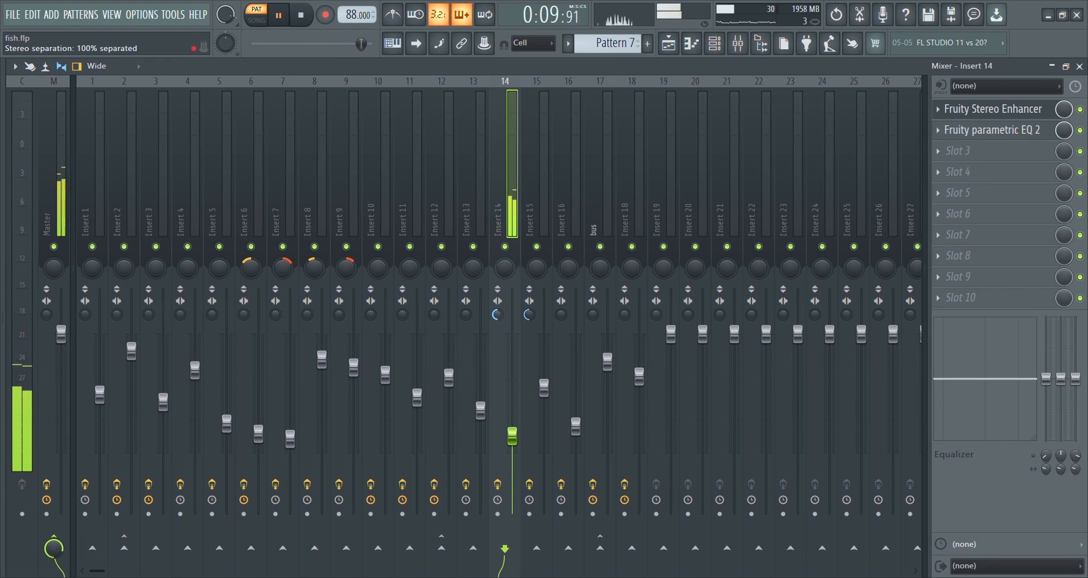
left_click(1018, 116)
left_click_drag(289, 224, 446, 179)
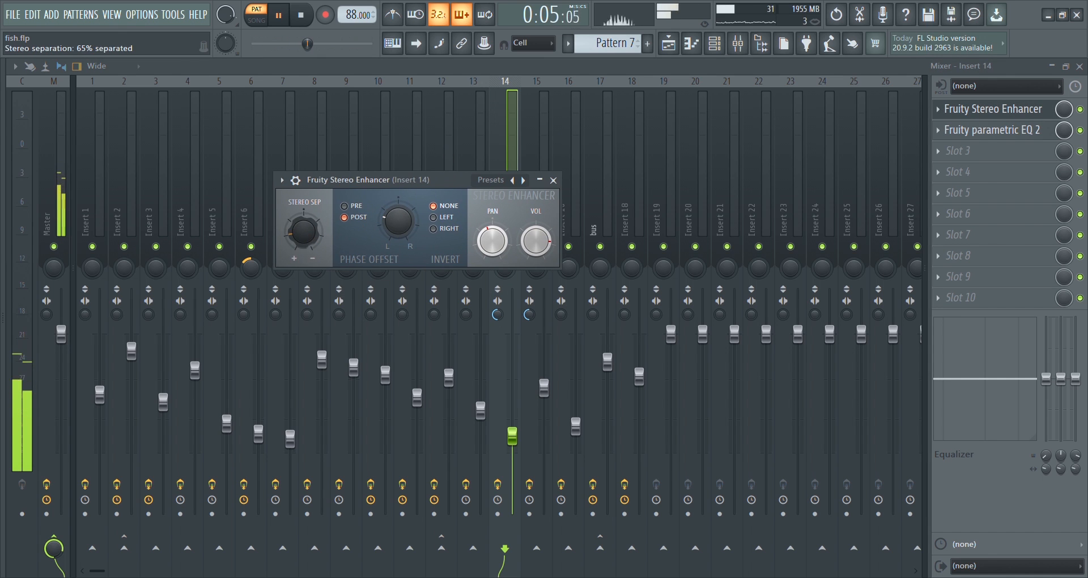
left_click(996, 130)
left_click_drag(202, 359, 224, 420)
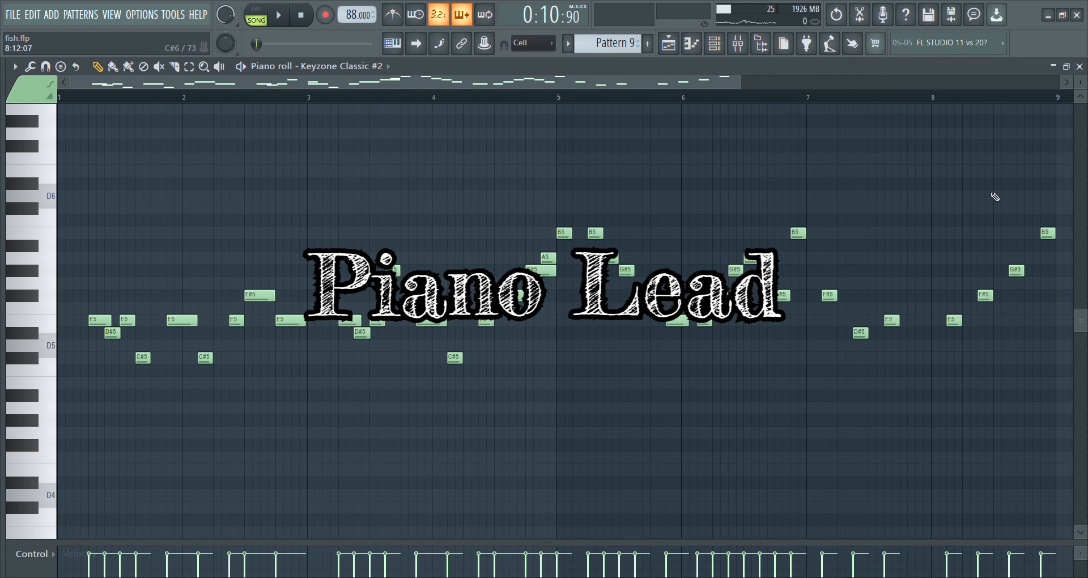
Play the Pattern 9 piano lead notes of Keyzone Classic #2 in the piano roll.
key("space")
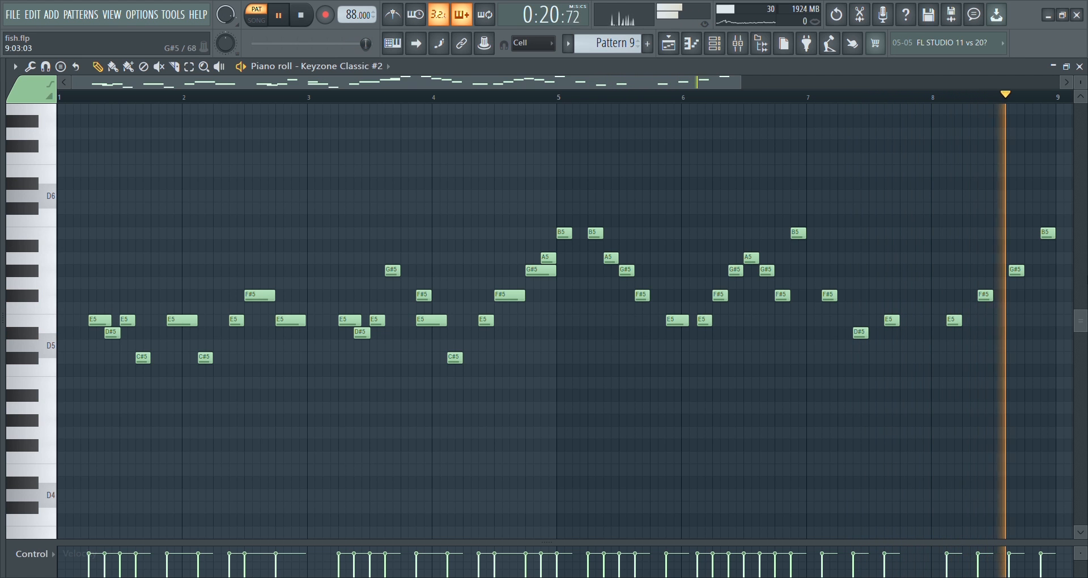
key("space")
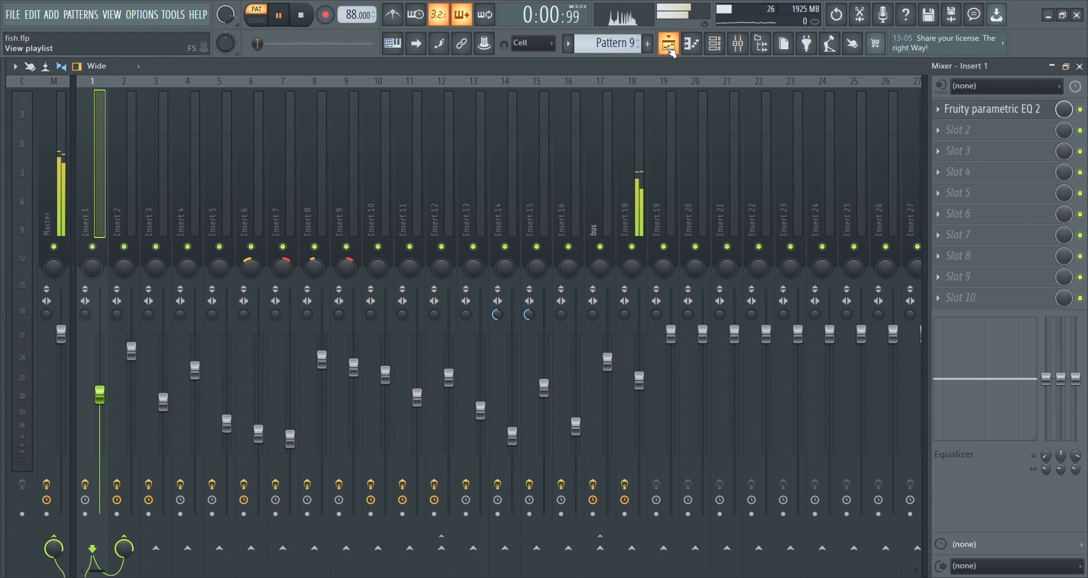
Raise the Insert 18 fader slightly and lower the band 1 high-pass in its Fruity parametric EQ 2 to about 155 Hz.
left_click(644, 97)
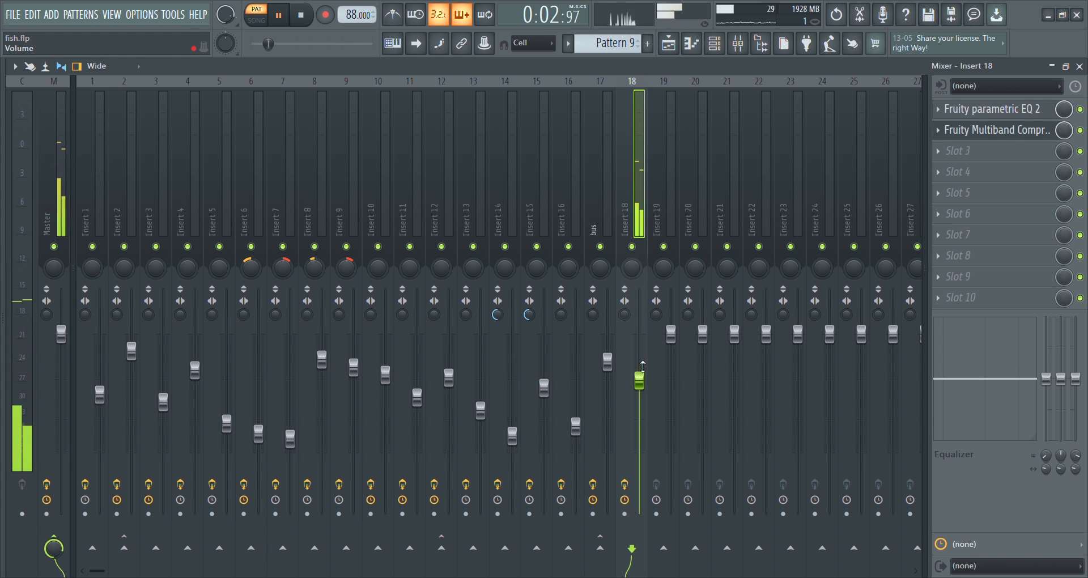
left_click_drag(640, 381, 640, 375)
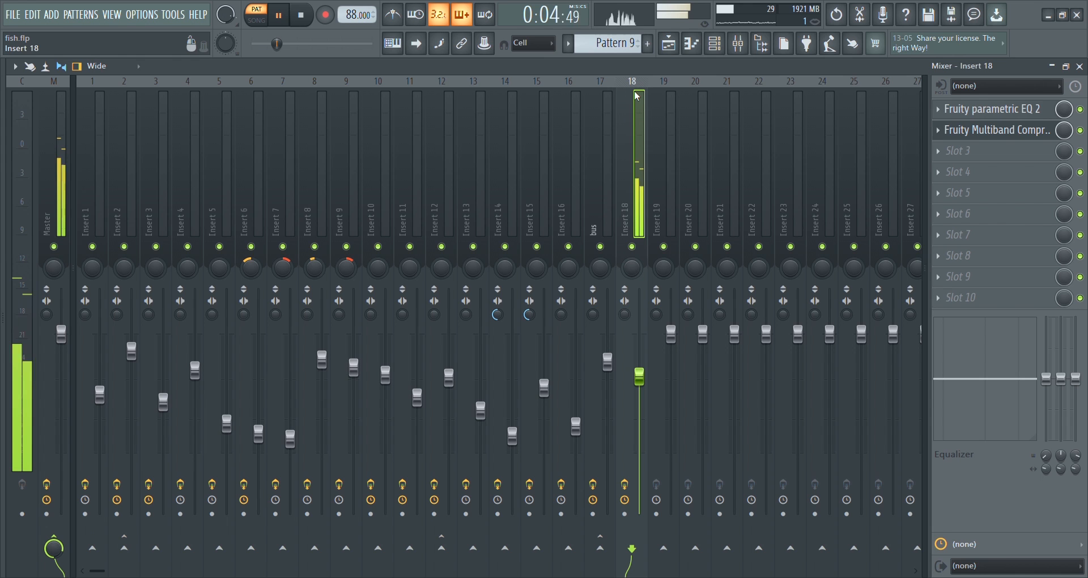
left_click(958, 109)
left_click_drag(398, 229, 425, 193)
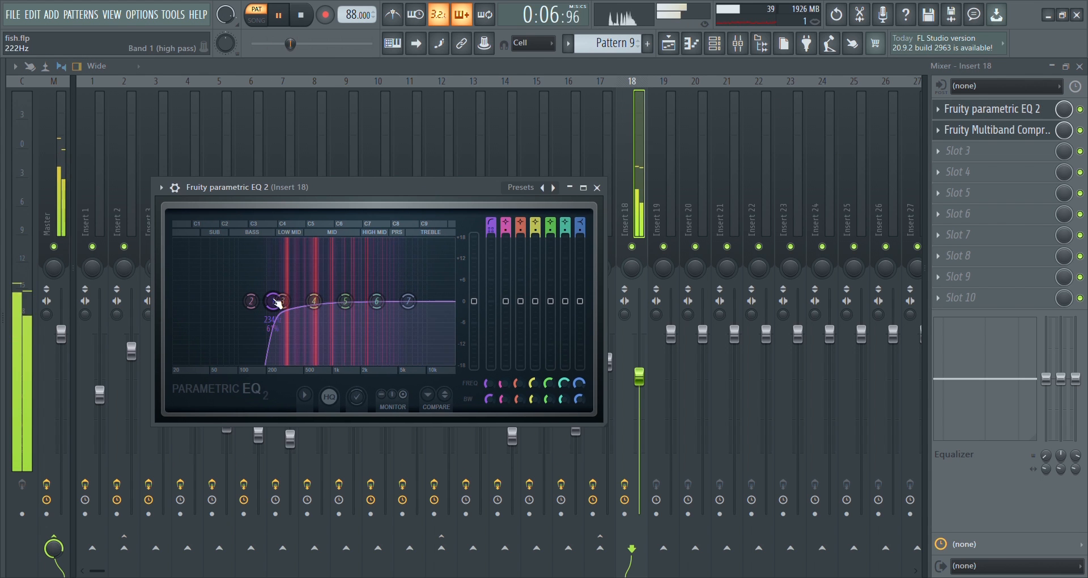
left_click_drag(273, 301, 262, 301)
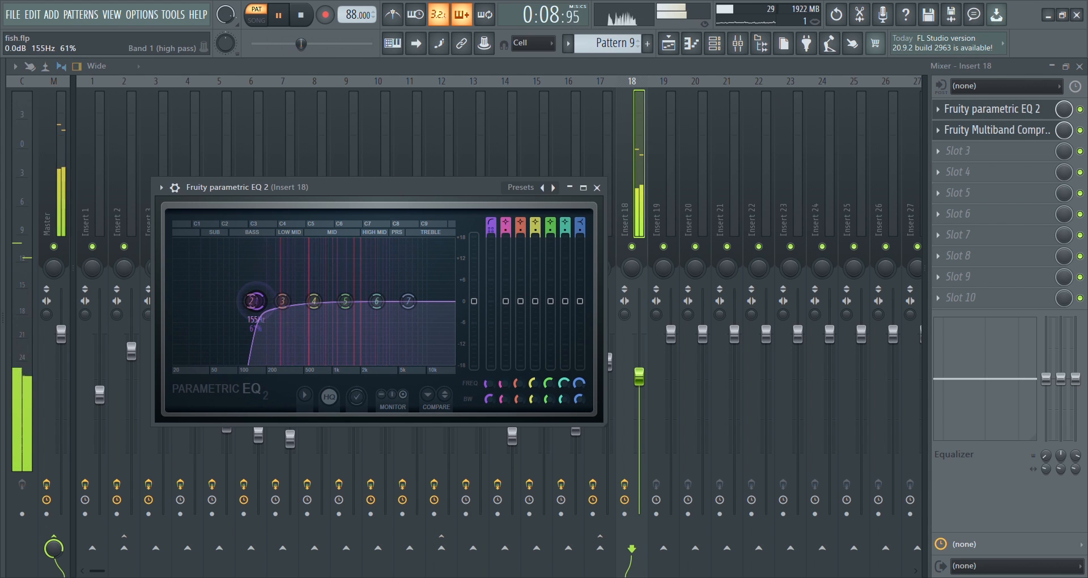
left_click(597, 187)
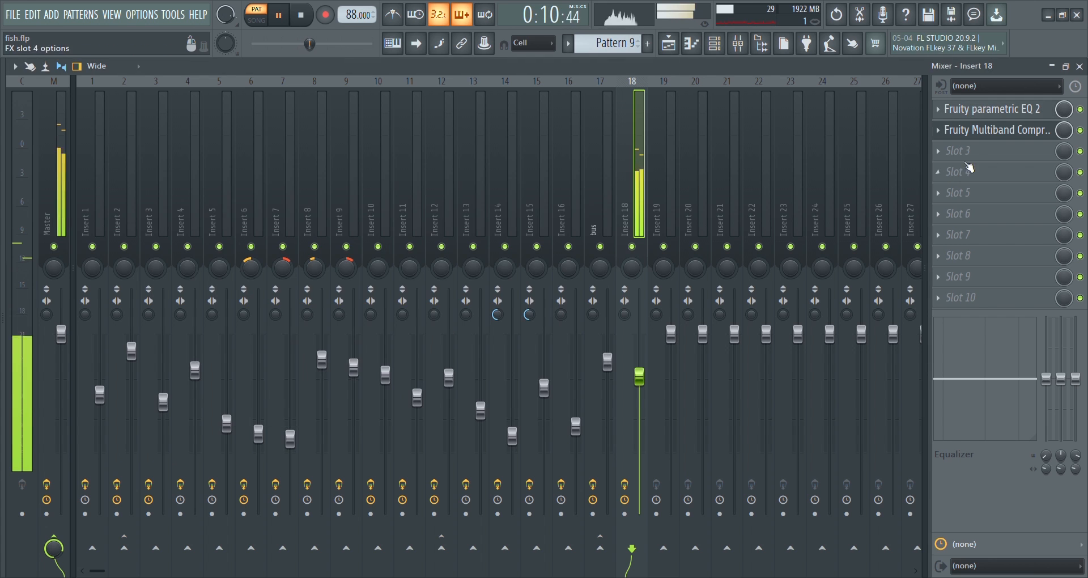
Open the Fruity Multiband Compressor on mixer Insert 18 to show its settings.
left_click(989, 130)
left_click_drag(411, 251, 458, 233)
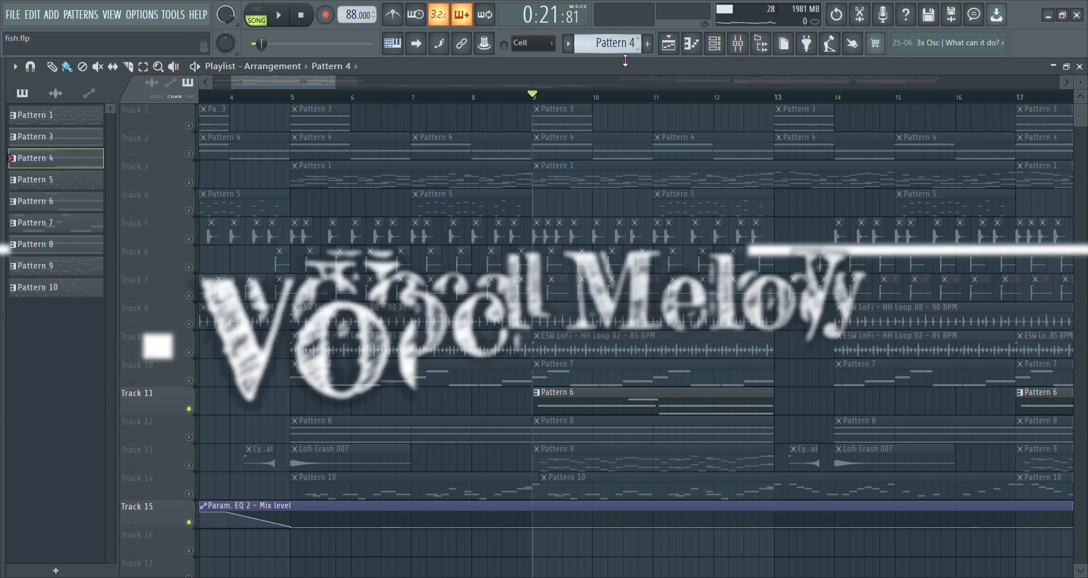
Play the Pattern 6 vocal melody notes in the piano roll.
left_click(700, 55)
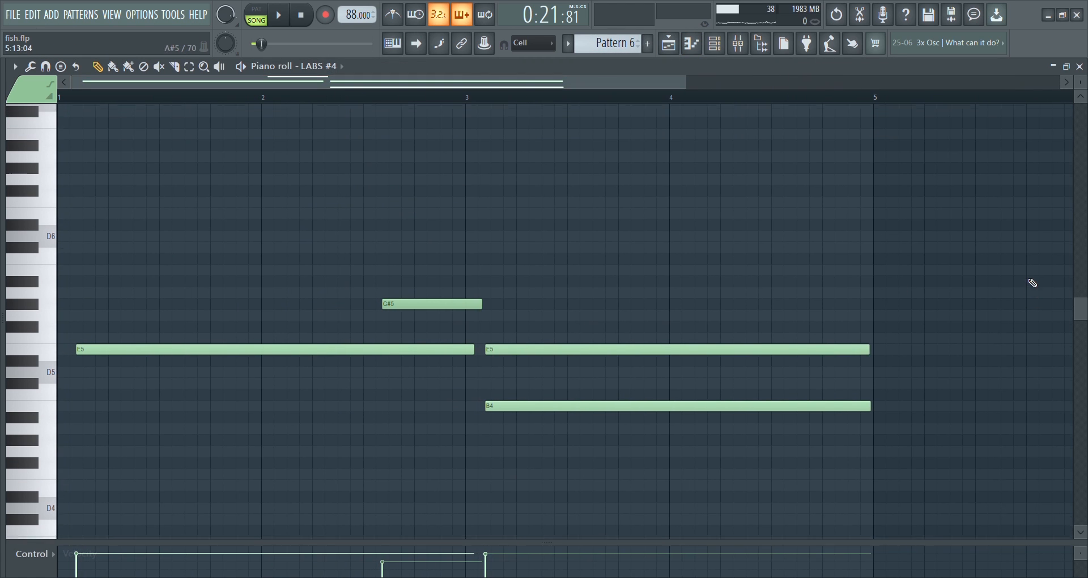
key("space")
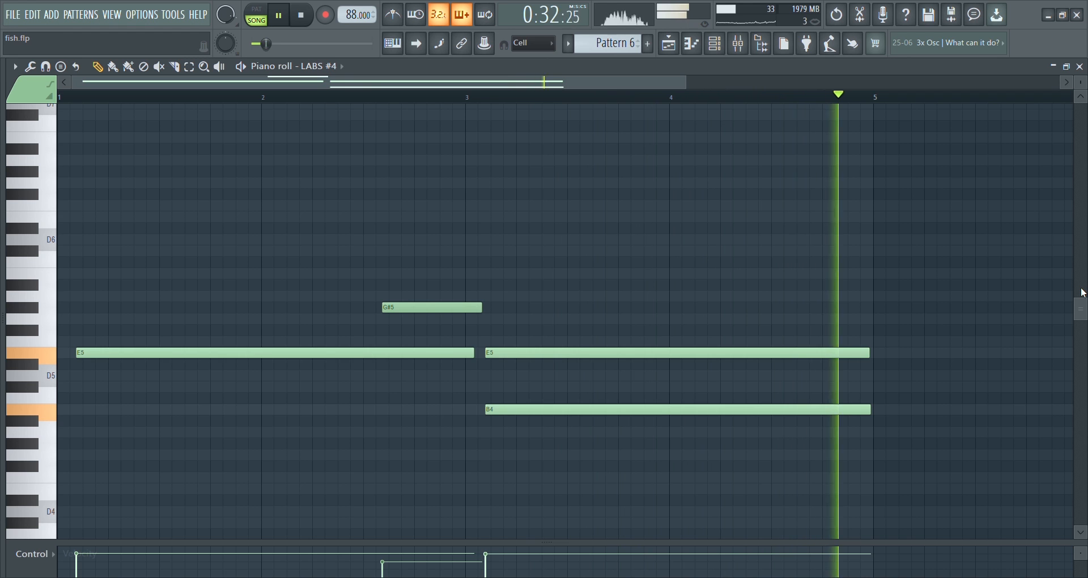
key("space")
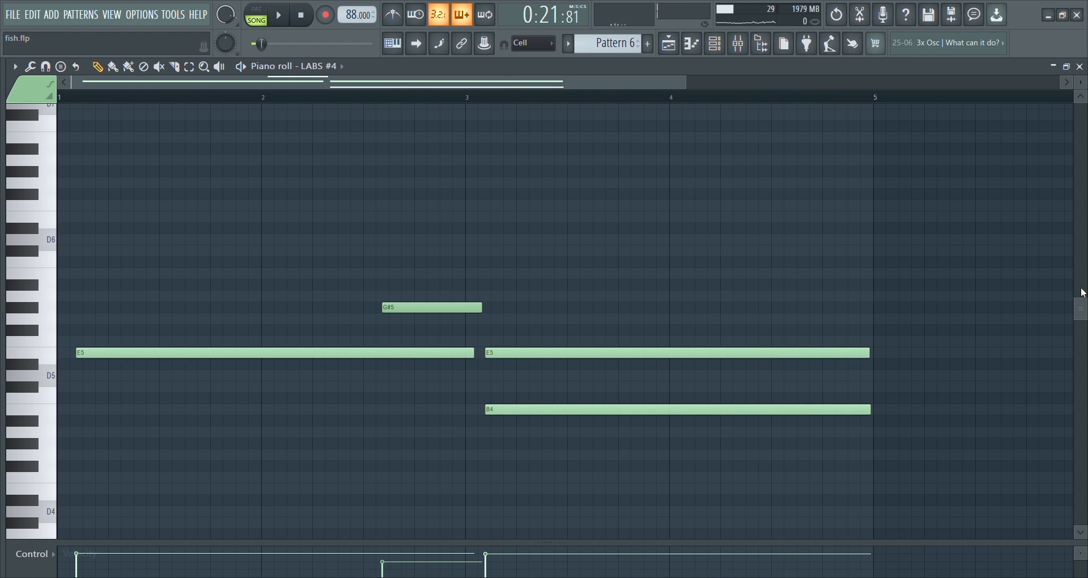
Open the LABS #4 instrument from the channel rack to show its Sustain Uhs preset.
left_click(715, 43)
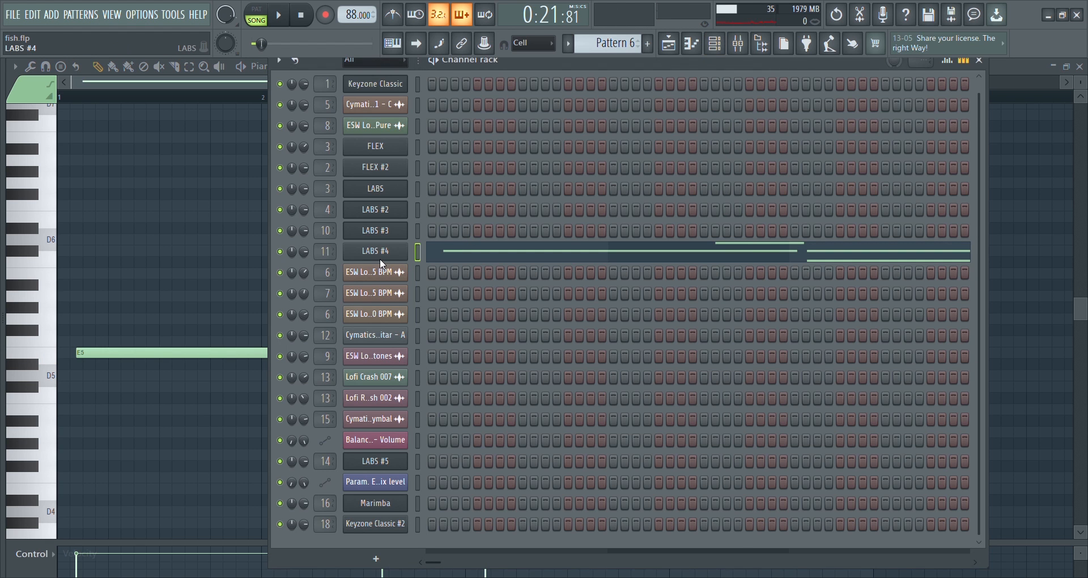
left_click(382, 263)
left_click_drag(391, 119, 537, 119)
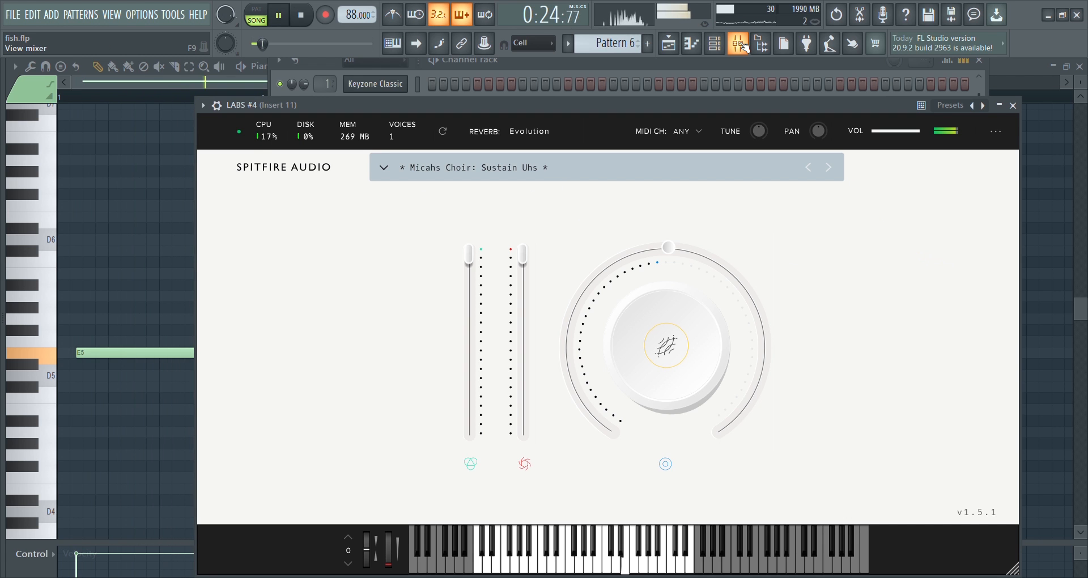
Examine the Fruity Multiband Compressor and Little AlterBoy settings on mixer Insert 11.
left_click(746, 49)
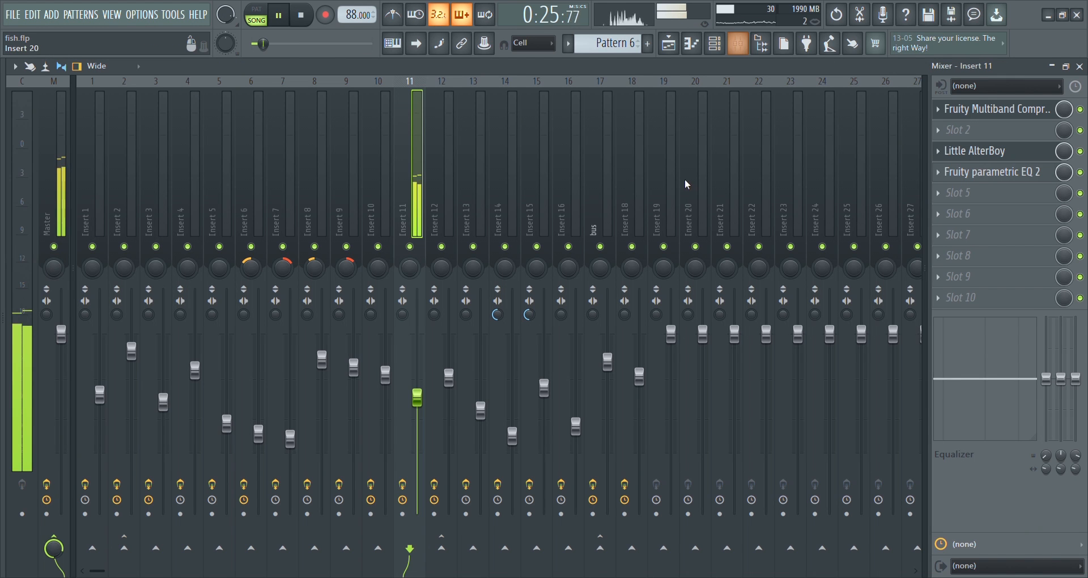
left_click(997, 110)
left_click_drag(442, 229, 515, 183)
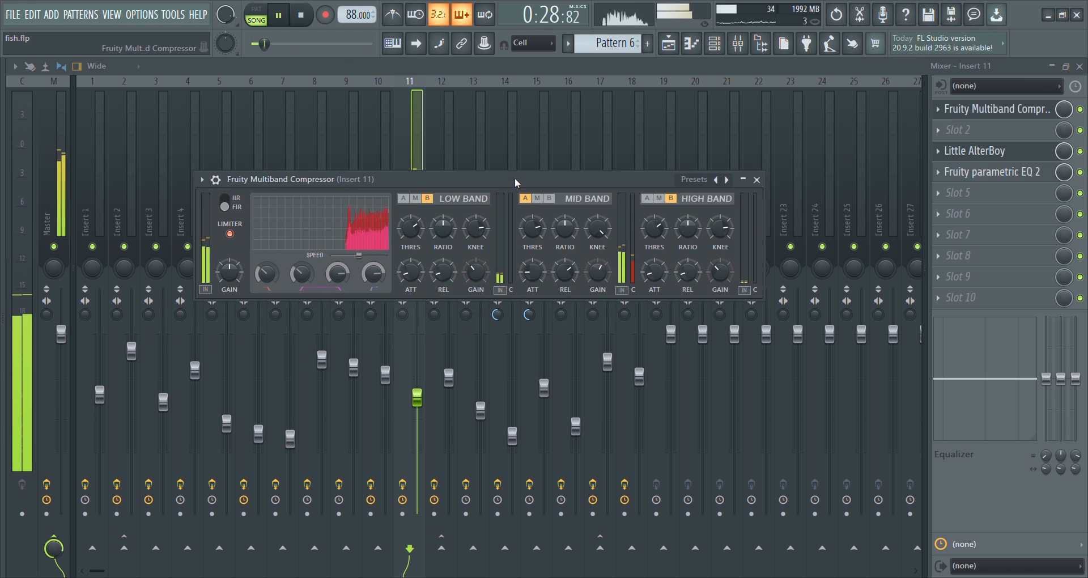
left_click(986, 157)
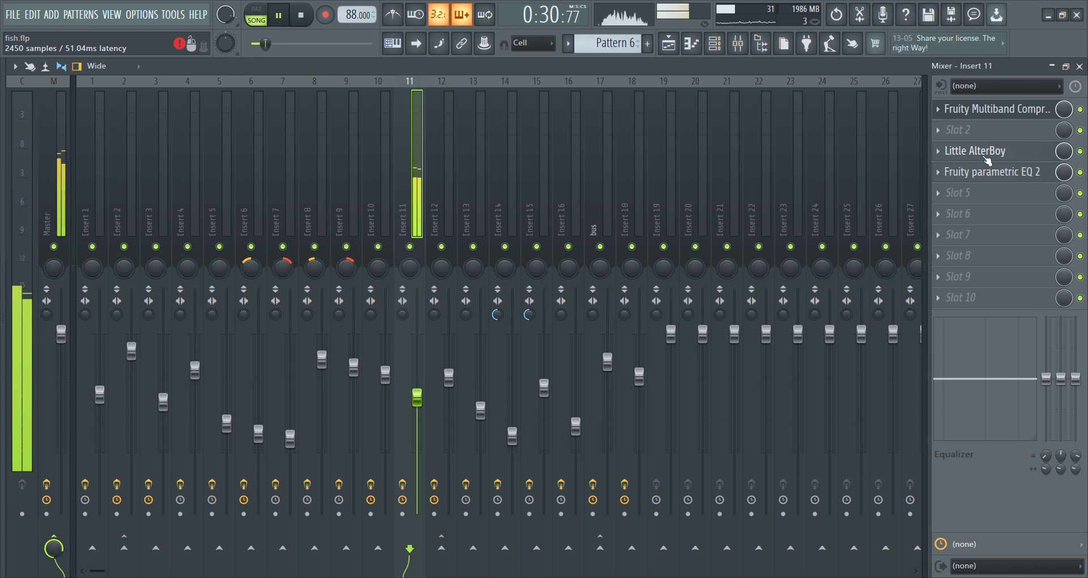
left_click_drag(479, 270, 521, 214)
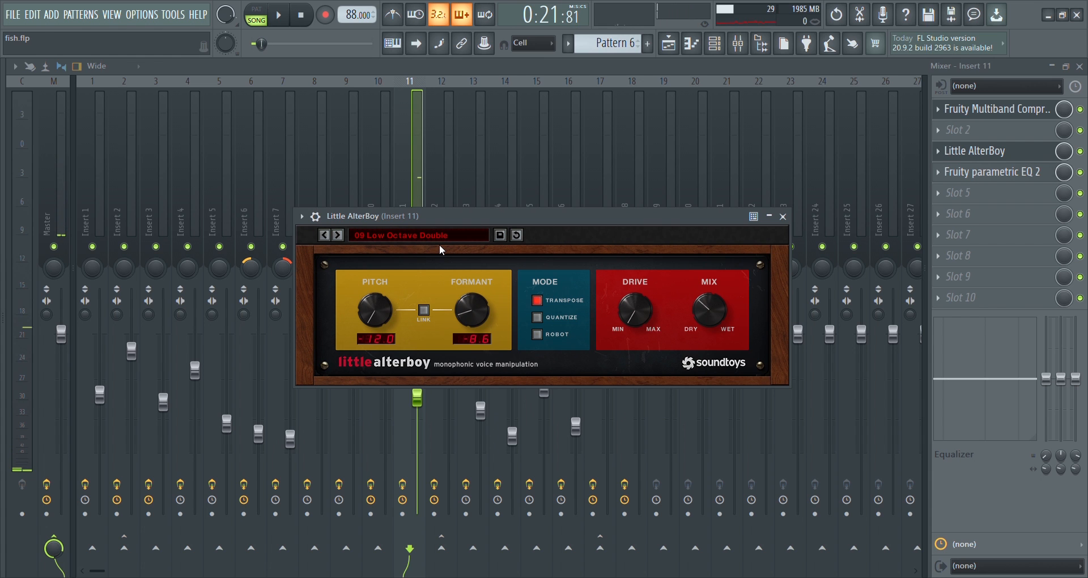
Lower the band 1 high-pass, raise the band 7 cutoff and narrow the band 4 cut in Insert 11's Fruity parametric EQ 2.
left_click(1003, 178)
left_click_drag(328, 122, 511, 141)
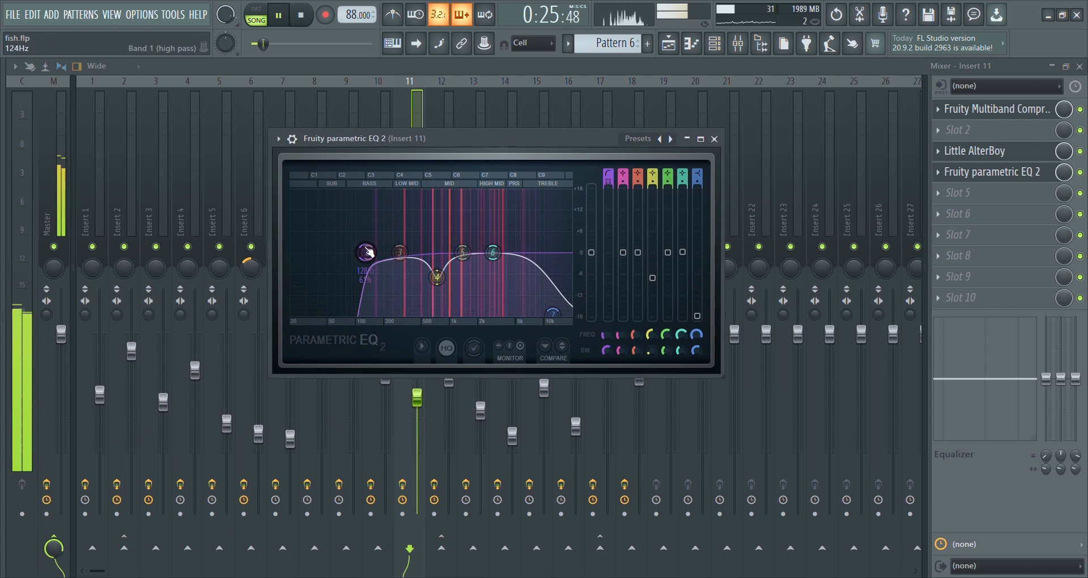
left_click_drag(367, 252, 358, 252)
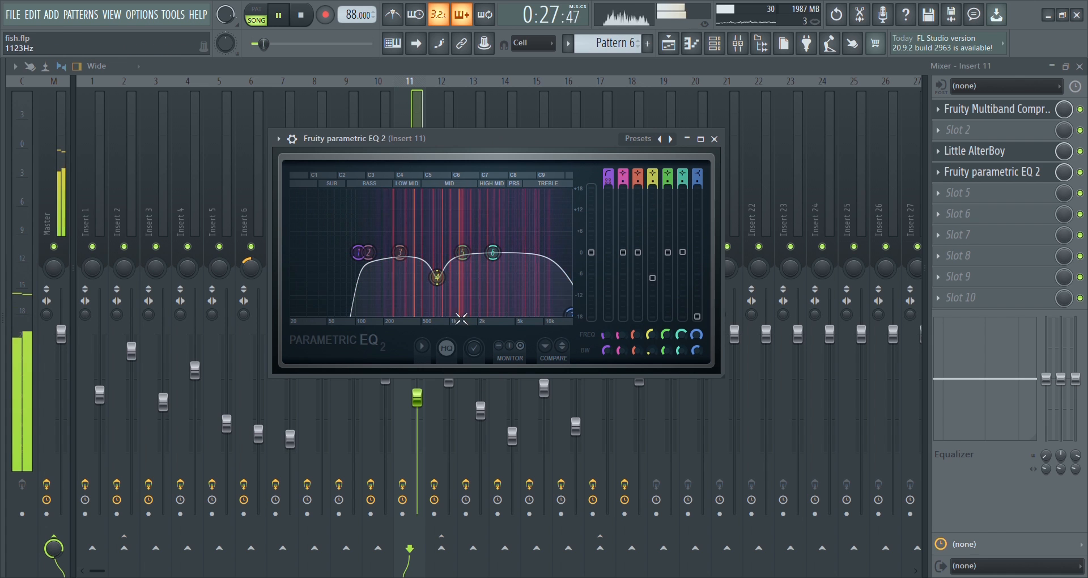
left_click_drag(431, 277, 433, 278)
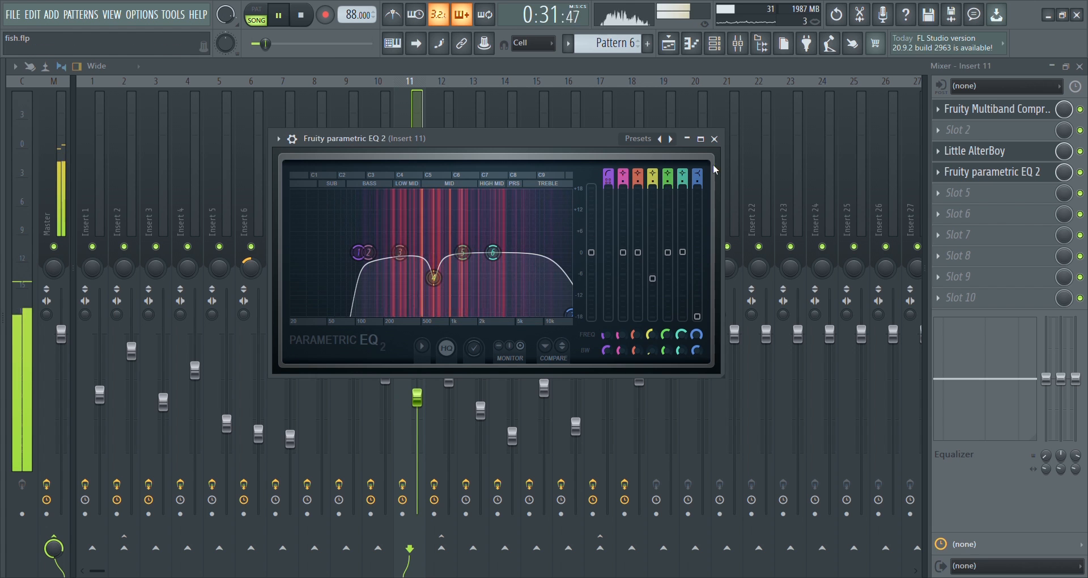
left_click(715, 138)
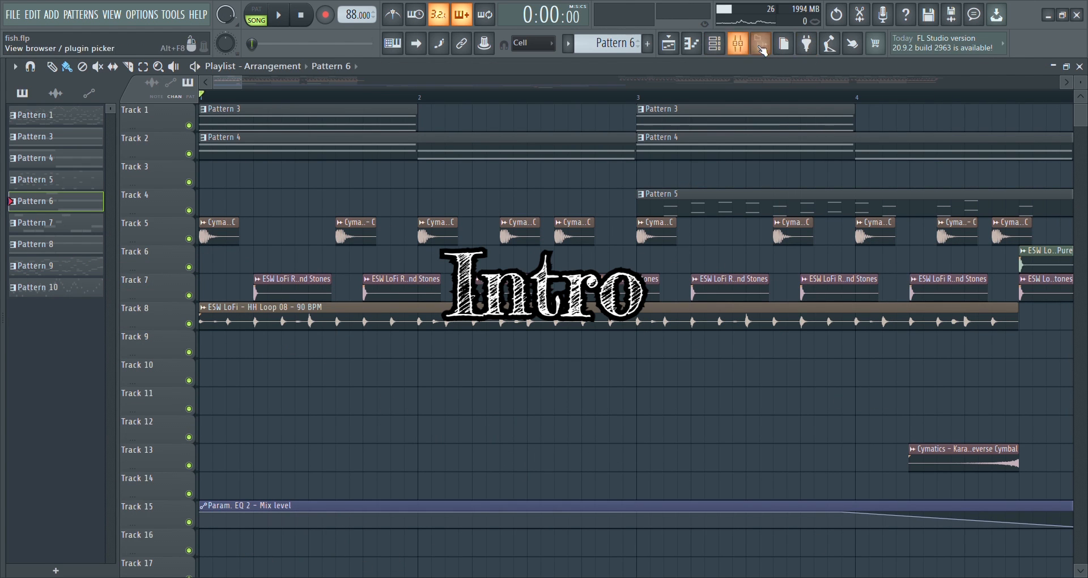
Examine the EQ curve of the slot 2 Fruity parametric EQ 2 on the Master mixer track.
left_click(738, 43)
left_click(61, 89)
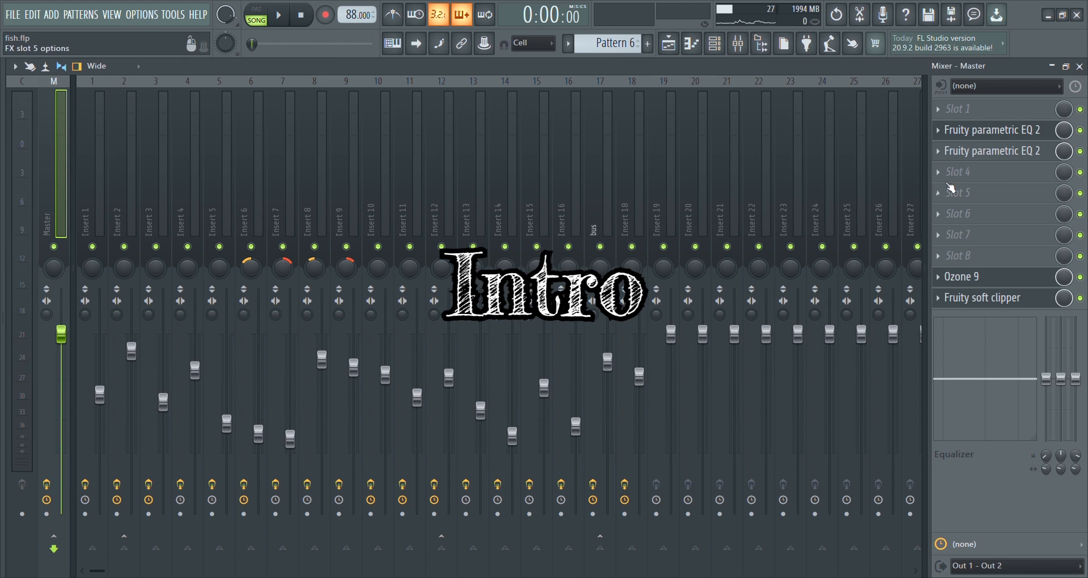
left_click(997, 130)
left_click_drag(312, 181, 532, 117)
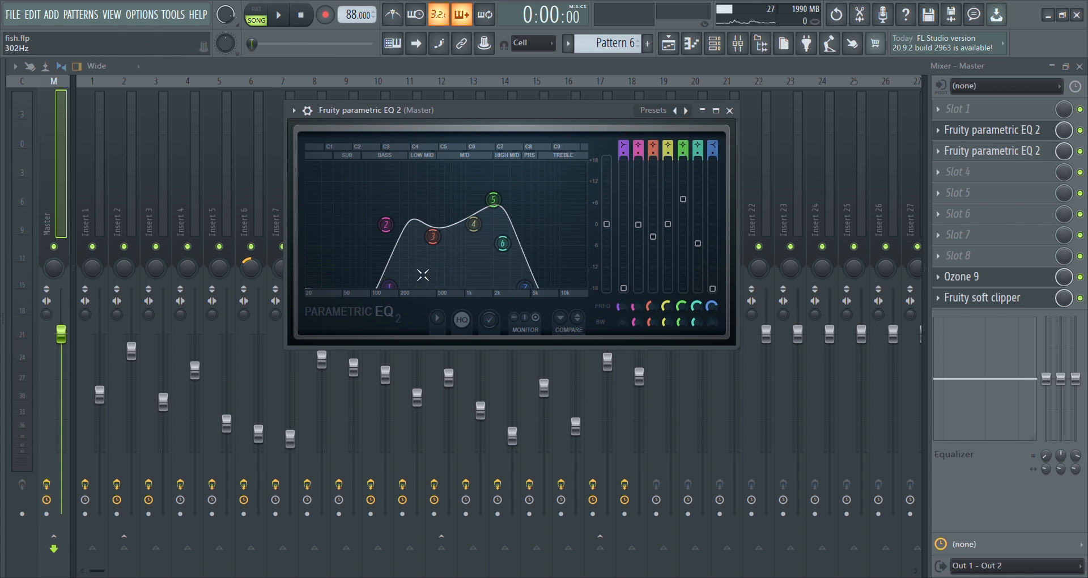
left_click(729, 110)
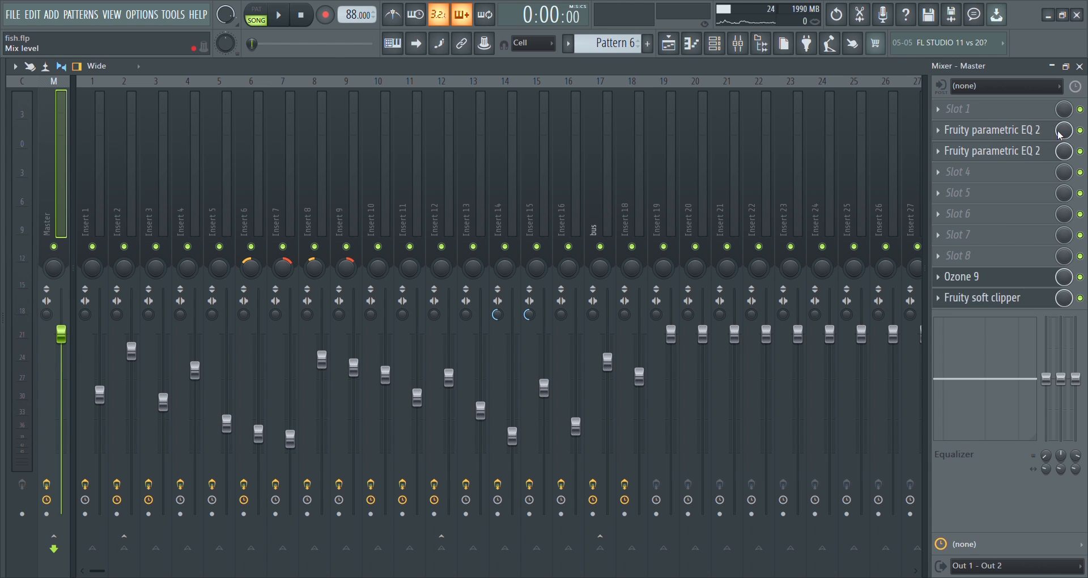
Select the Param. EQ 2 - Mix level automation clip on Track 15 and play the intro in the playlist.
left_click(672, 45)
scroll(407, 501, "down", 2)
left_click(694, 520)
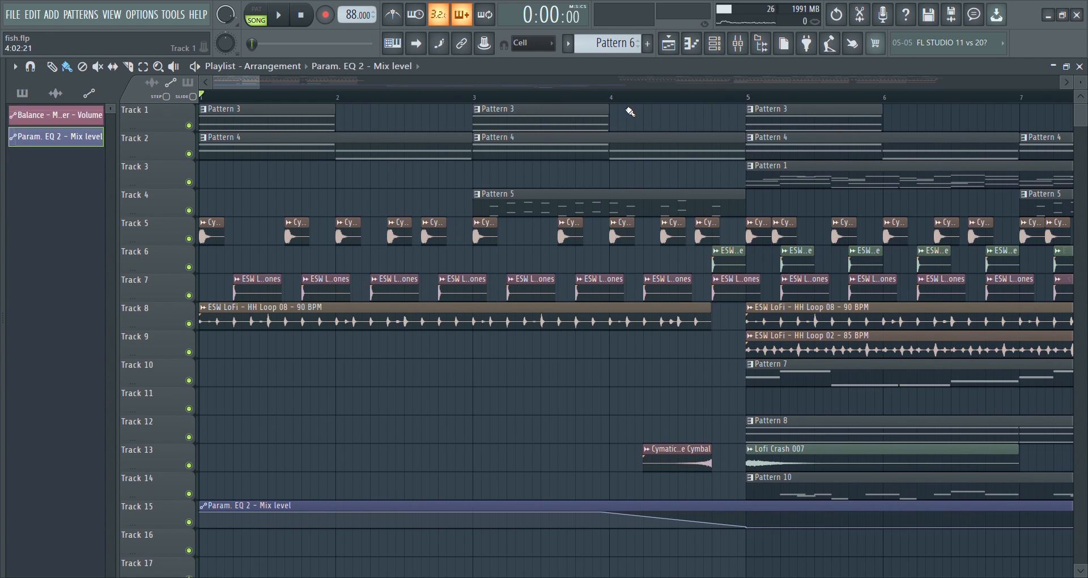
scroll(630, 113, "up", 2)
key("space")
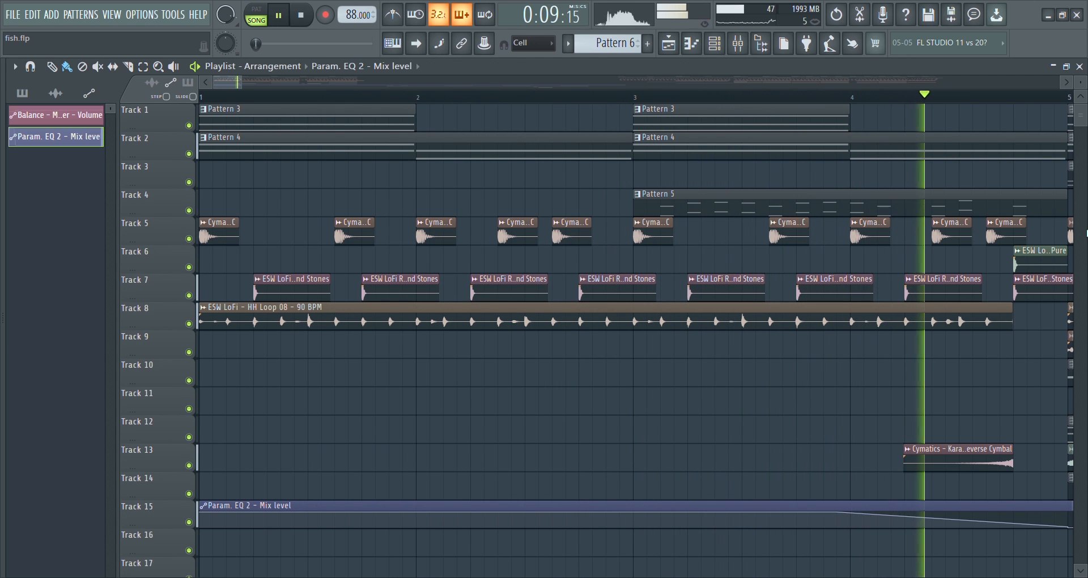
key("space")
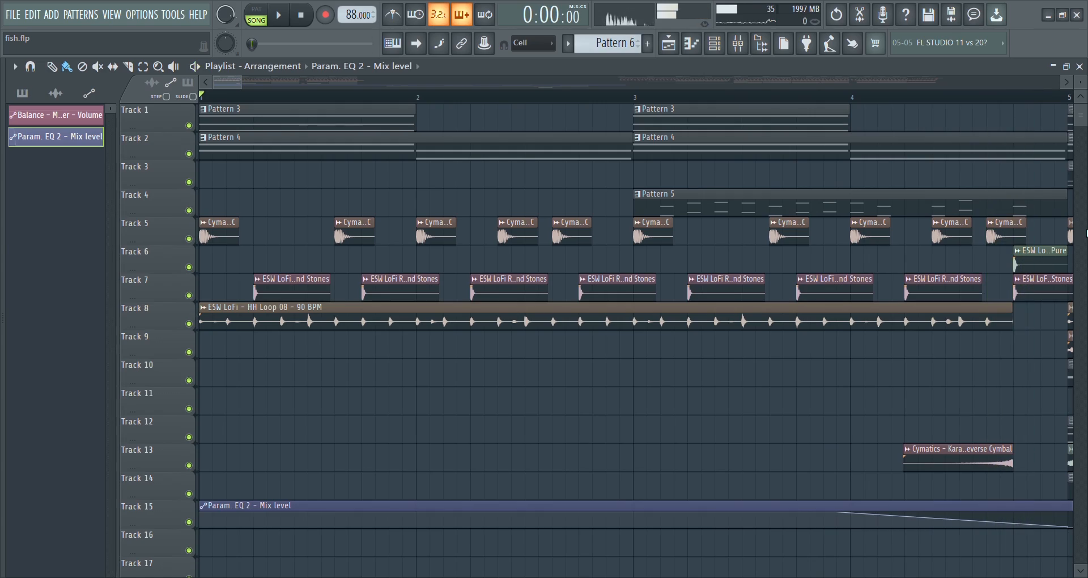